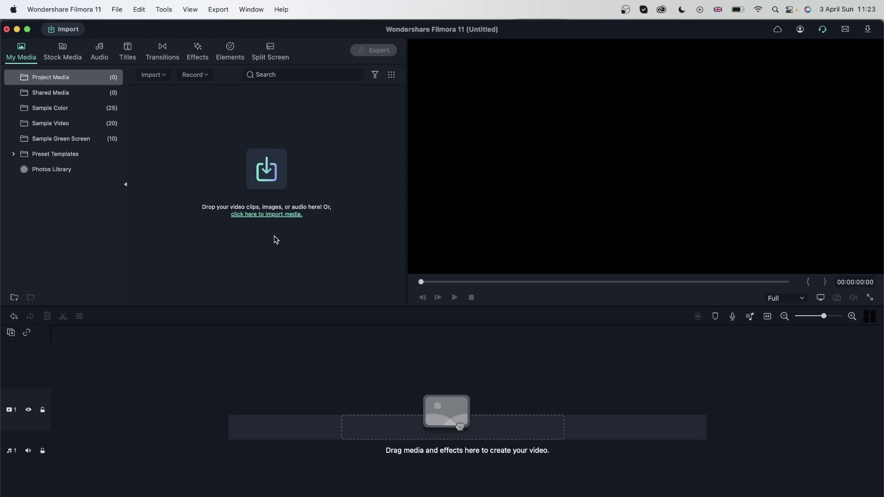
Import My Video.mp4 from the Desktop into the project media
left_click(272, 189)
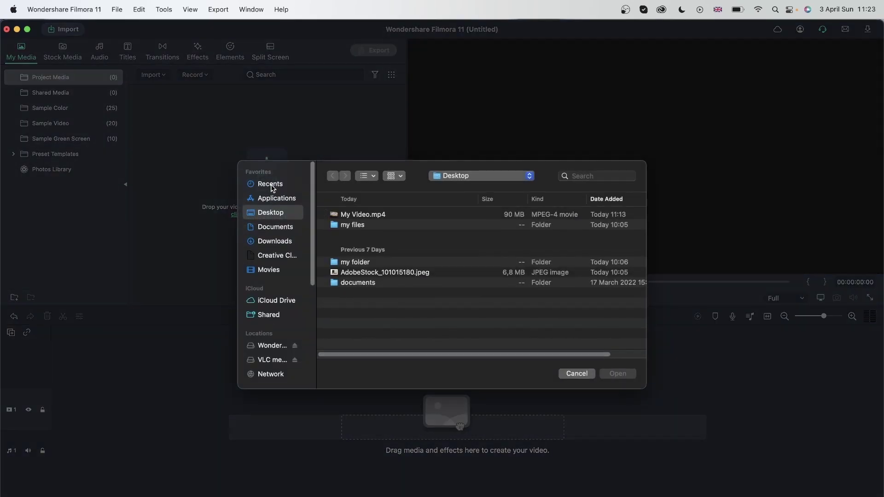
left_click(346, 216)
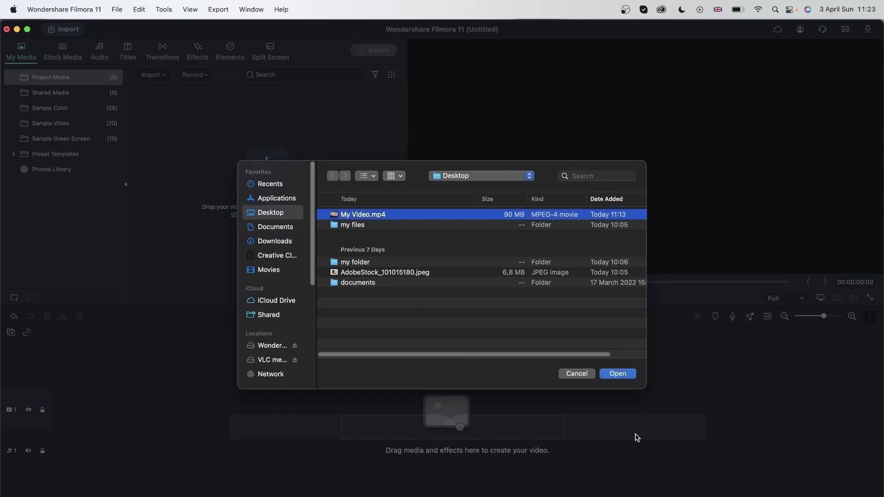
left_click(617, 373)
Place My Video at the start of video track 1 and match the project settings to the media, 1920x1080 at 50 fps
left_click_drag(253, 113, 52, 409)
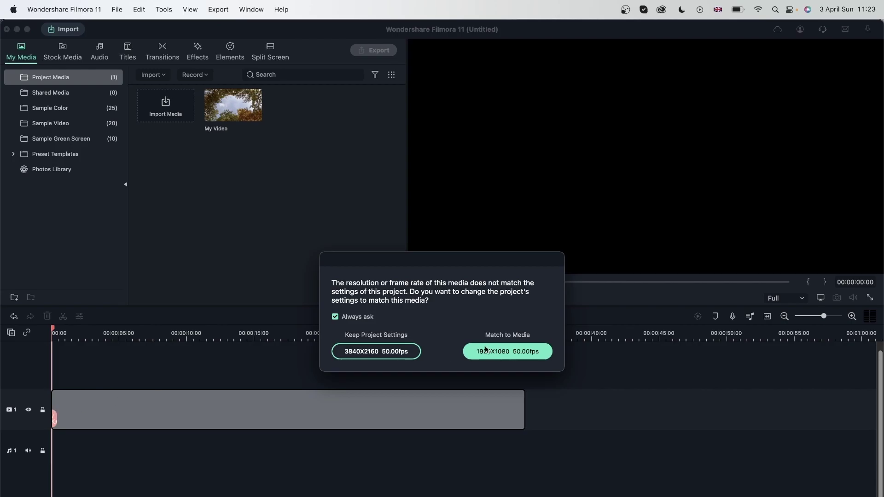
left_click(516, 358)
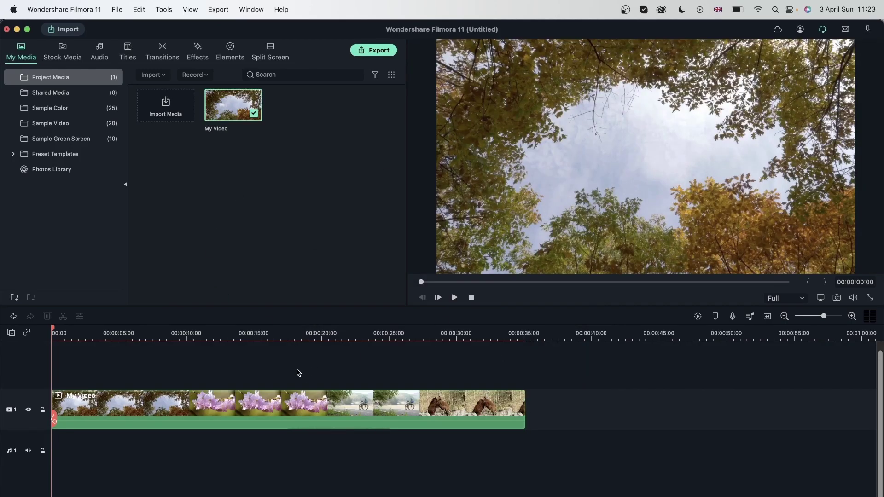
Skim through the scenes of My Video on the timeline and mute the clip's audio
left_click(101, 328)
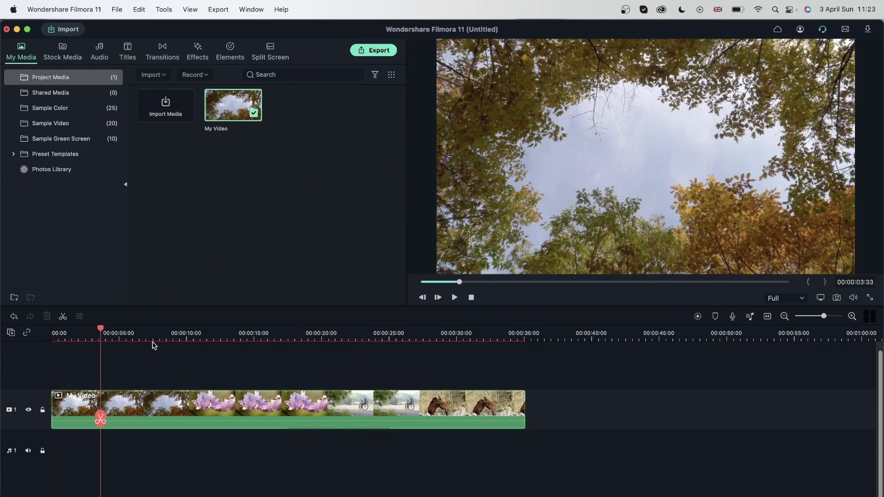
left_click(242, 332)
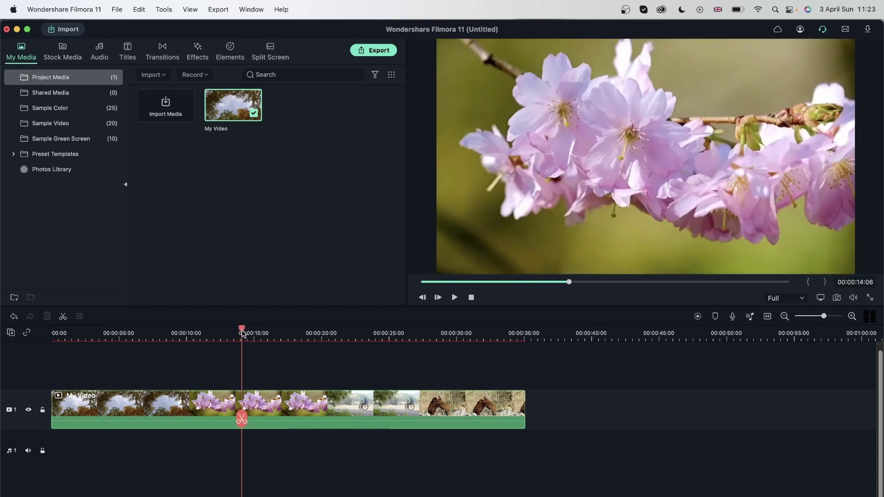
left_click(376, 332)
left_click(468, 331)
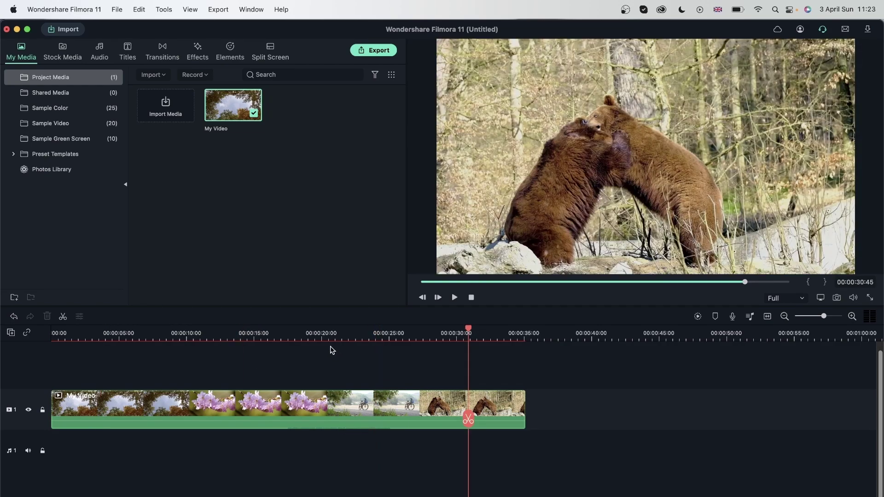
left_click(320, 364)
left_click(191, 400)
right_click(190, 401)
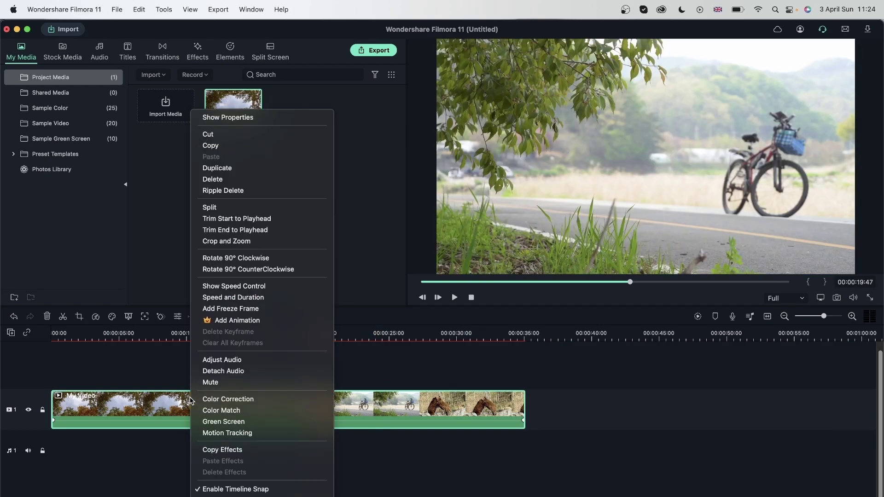
left_click(276, 385)
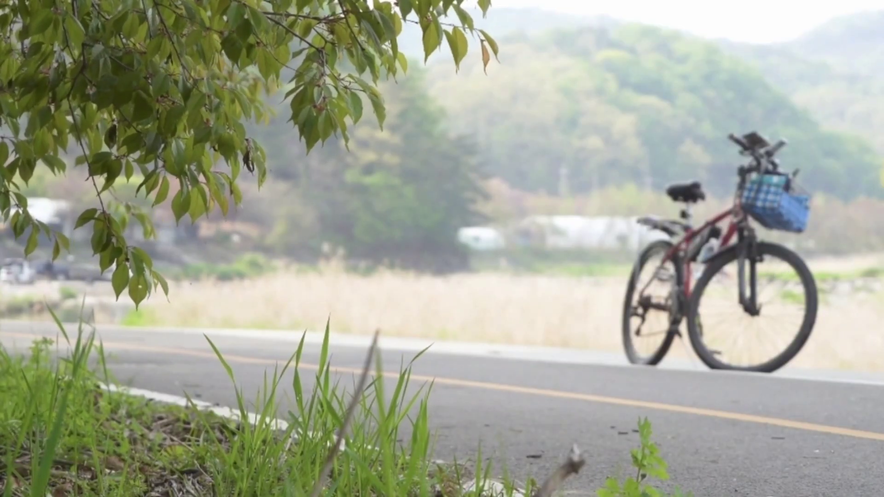
key("Escape")
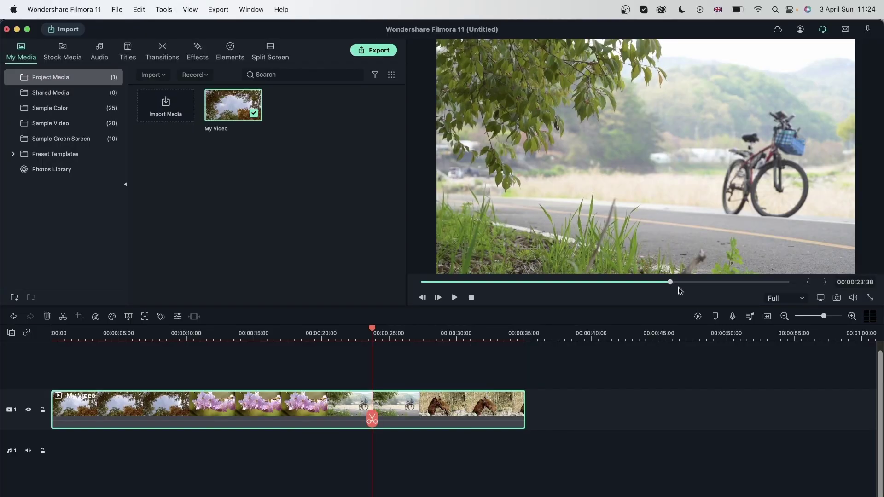
Split the My Video clip at 00:00:17:25, where the pink blossom scene changes to the bicycle scene
left_click(852, 316)
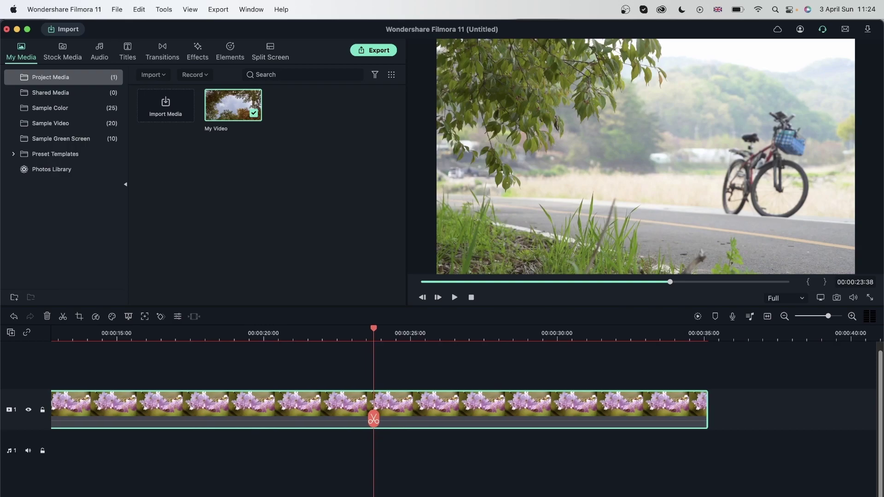
scroll(343, 384, "left", 5)
scroll(343, 385, "left", 2)
left_click(301, 330)
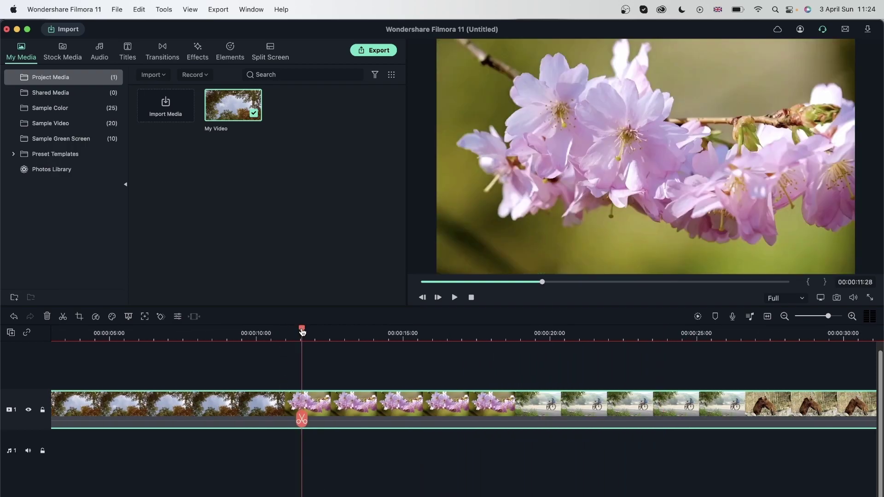
left_click_drag(304, 331, 380, 359)
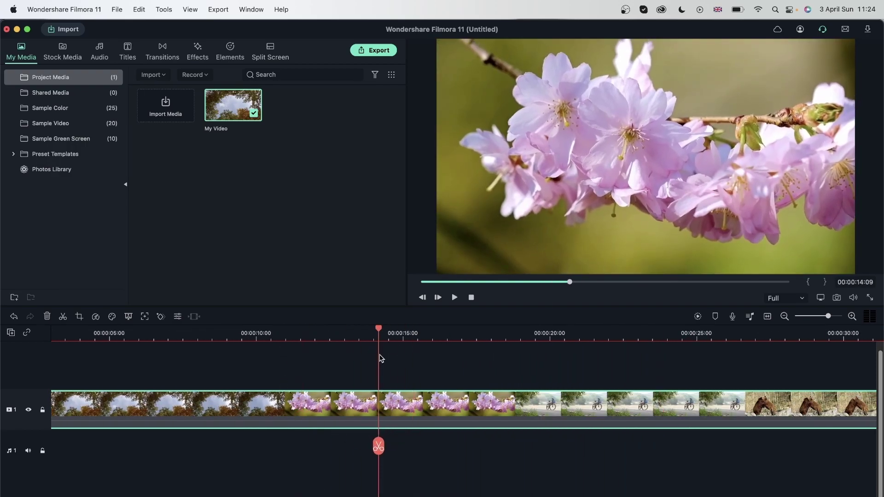
key("Right")
key("Right")
key("Right")
key("Right")
key("Right")
key("Right")
left_click_drag(478, 325, 476, 353)
key("Left")
key("Right")
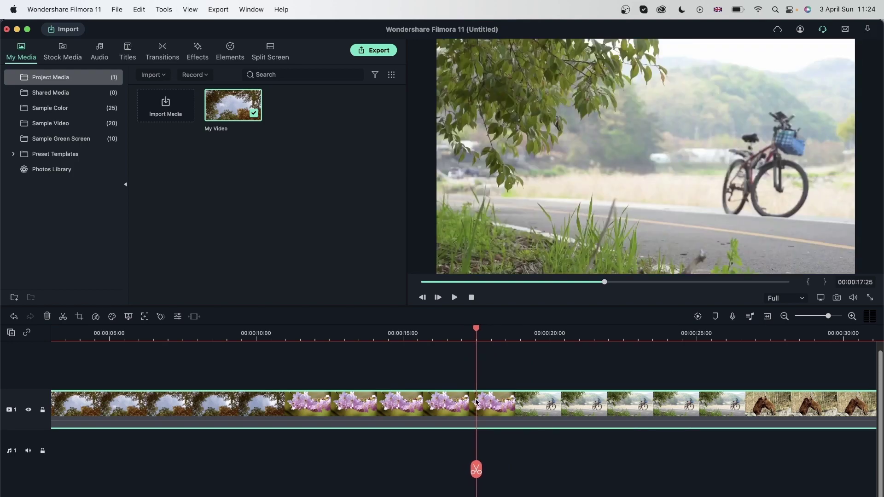
left_click(476, 469)
Locate the cut from the bicycle scene to the bear scene, and undo the manual split of My Video
left_click(571, 335)
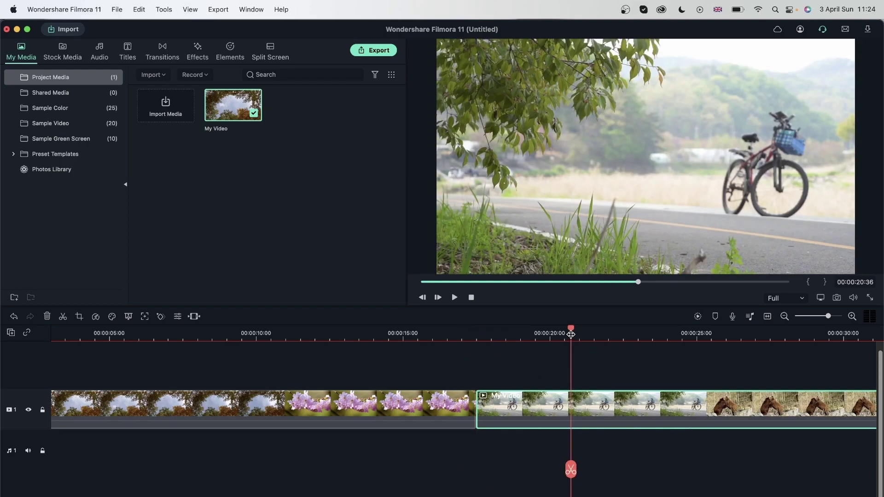
left_click(654, 335)
left_click(683, 335)
left_click(711, 335)
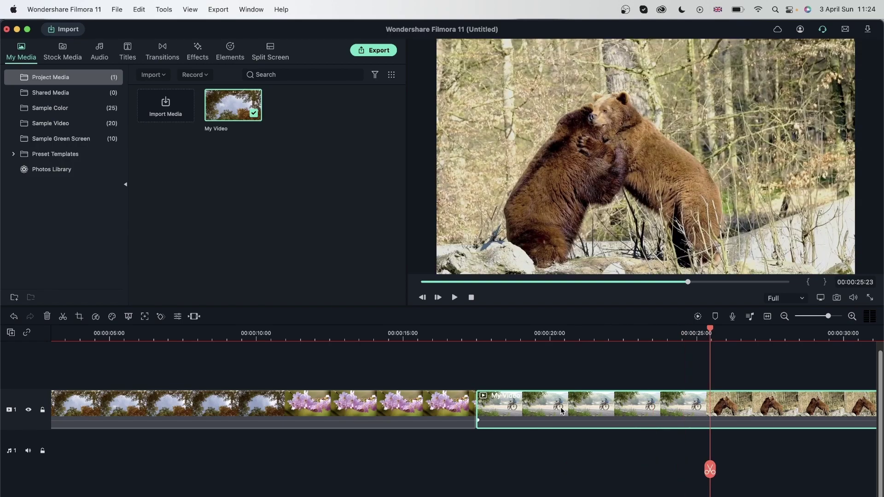
key("super+z")
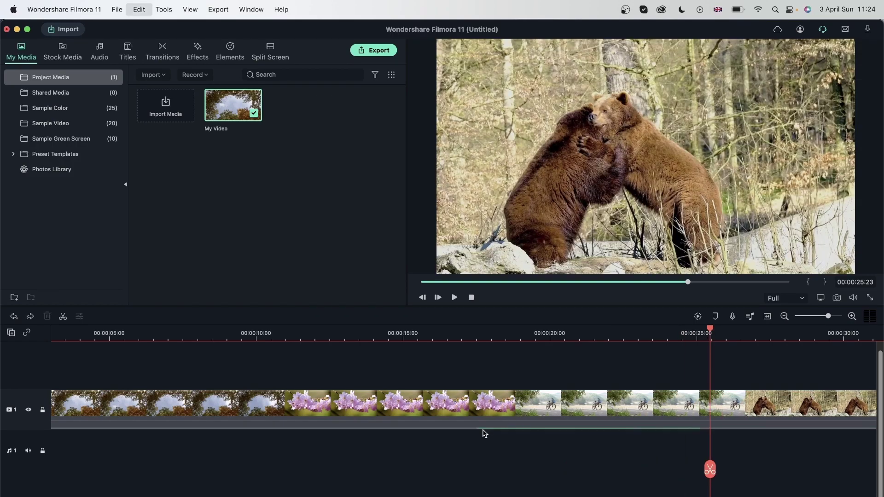
scroll(481, 407, "right", 3)
scroll(481, 407, "left", 5)
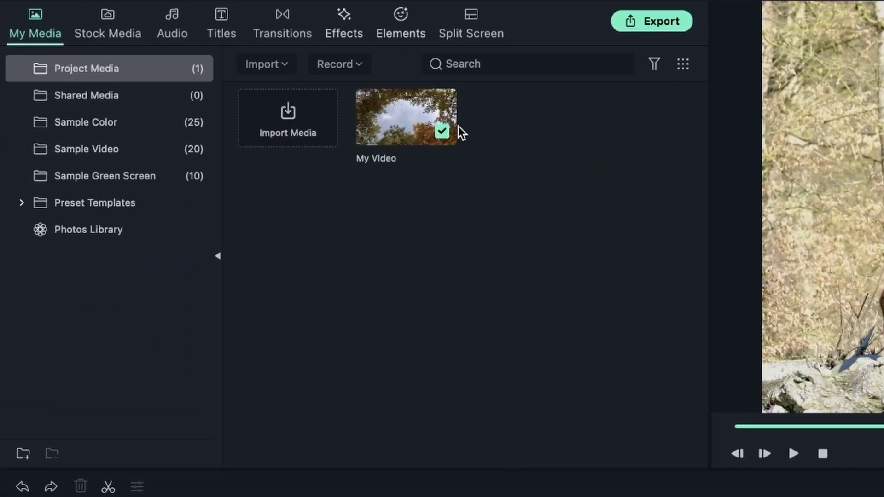
Add the downloaded stock clip of the car to video track 1 at about the one-minute mark, leaving a gap after My Video
left_click(403, 123)
left_click(128, 33)
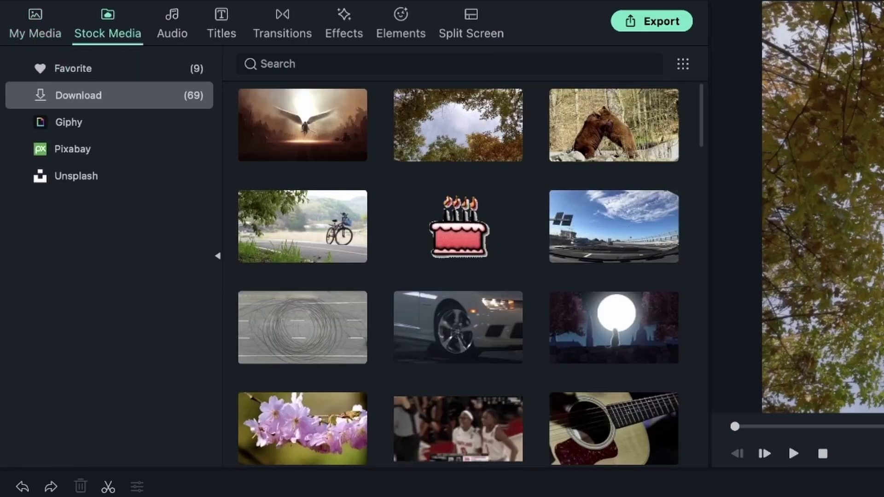
left_click_drag(519, 364, 494, 496)
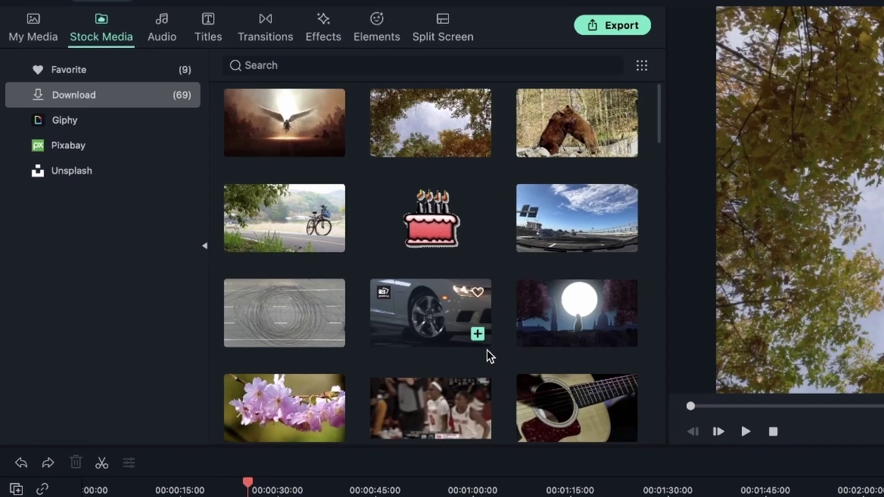
left_click_drag(282, 443, 325, 385)
left_click(283, 339)
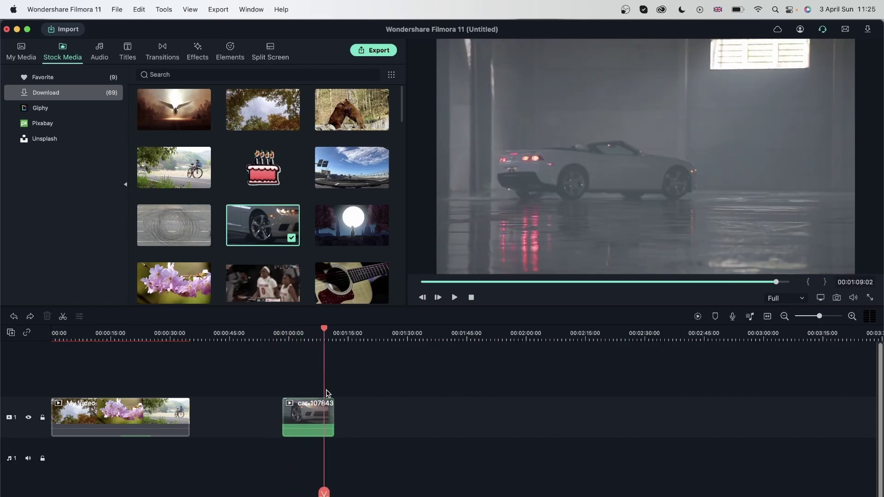
left_click(309, 424)
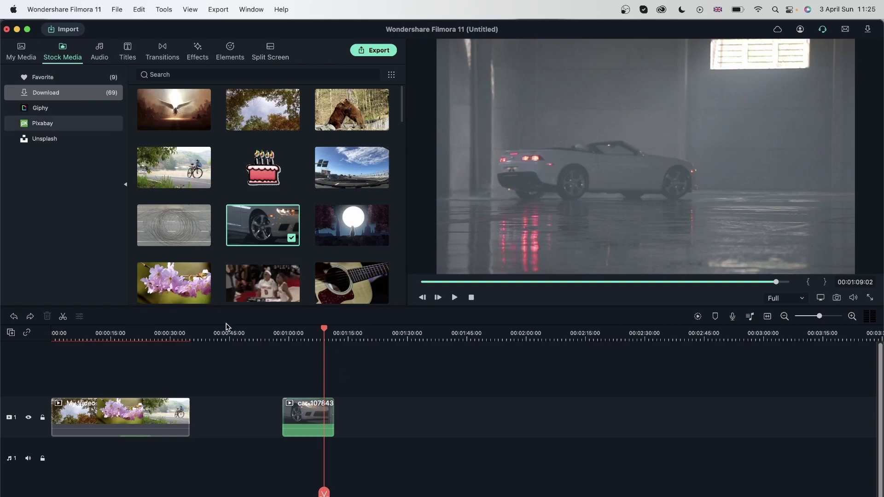
Return to the project media and delete both the My Video and car clips from the timeline
left_click(18, 54)
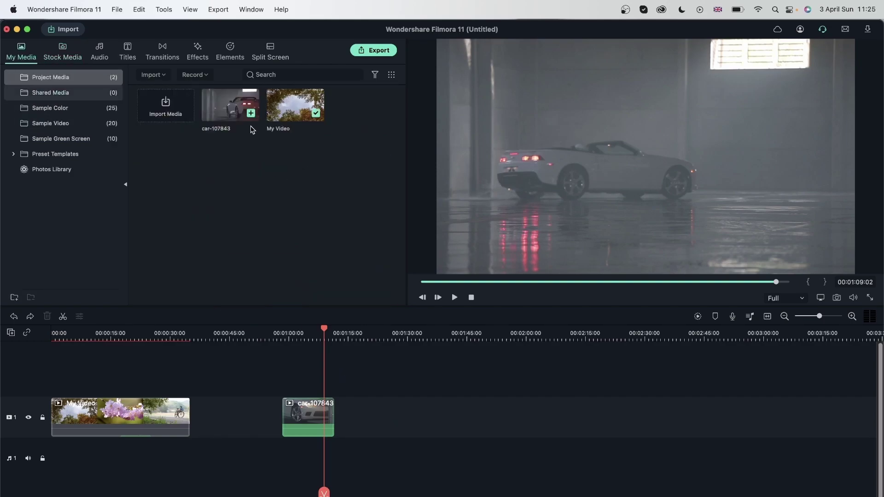
key("Delete")
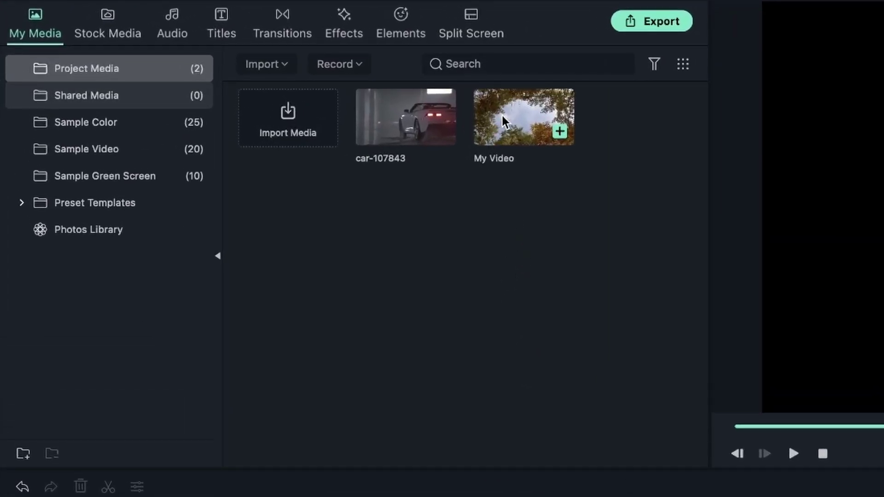
Open Scene Detection for My Video in the project media, preview the footage and detect its scenes
left_click(481, 123)
right_click(526, 121)
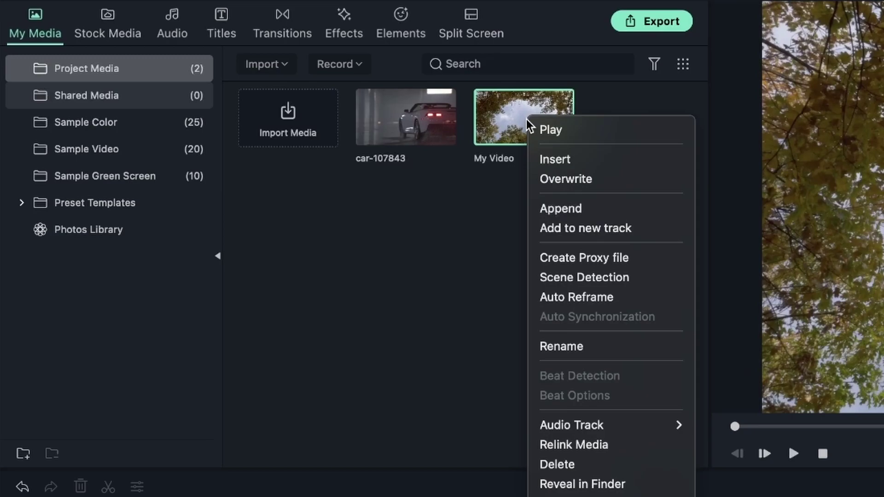
left_click(616, 278)
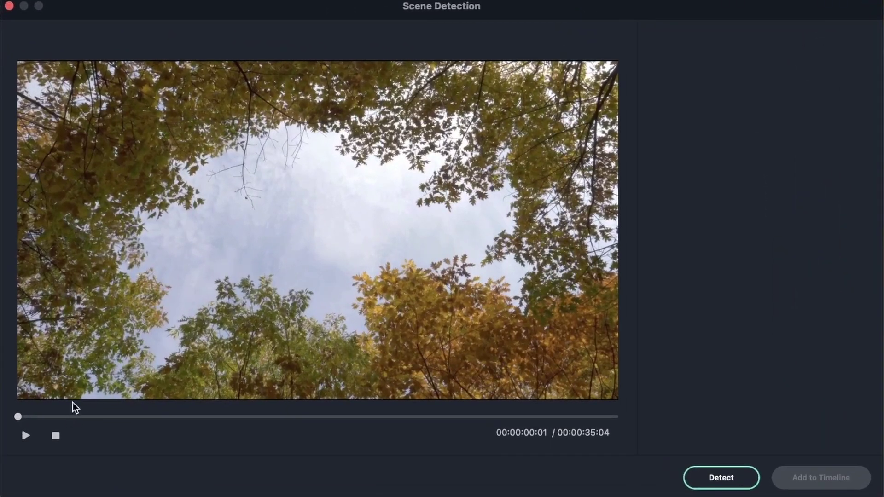
left_click_drag(18, 416, 529, 417)
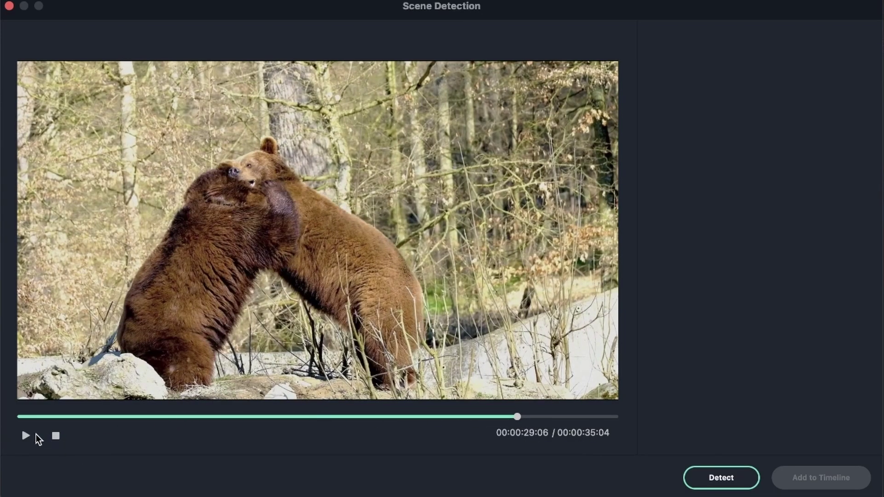
left_click(27, 436)
left_click(57, 436)
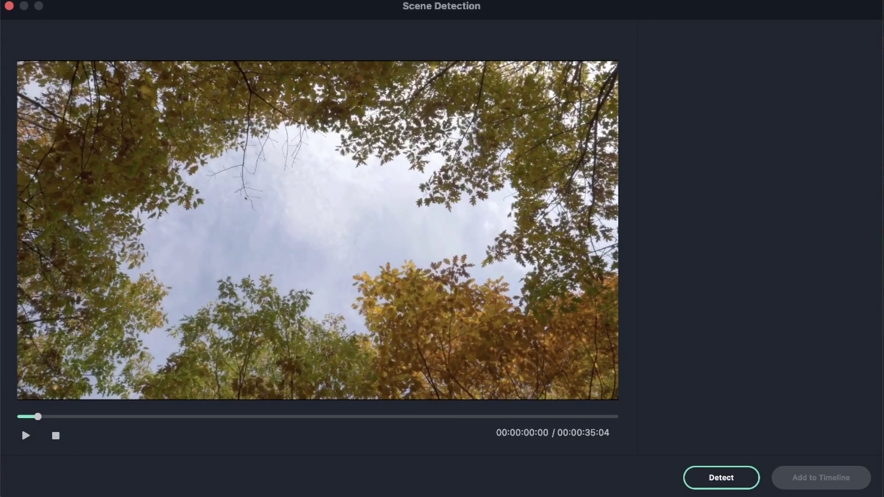
left_click(728, 481)
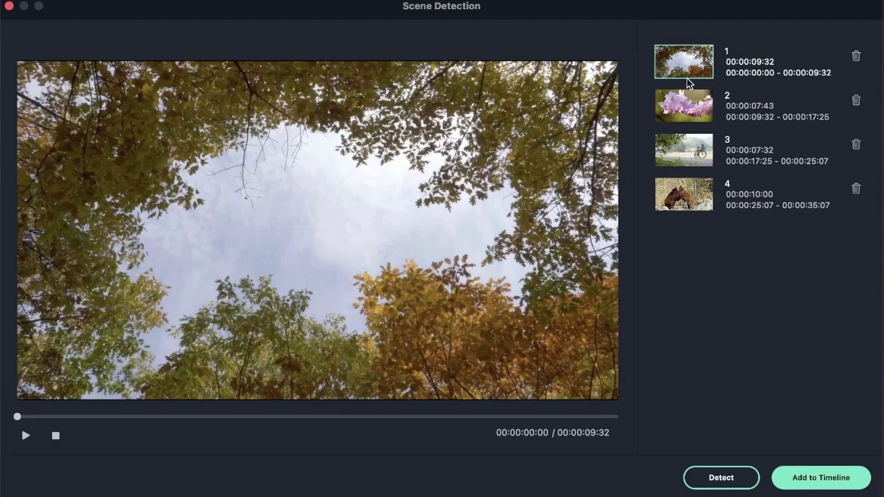
Preview the four detected scenes one by one and try selecting several of them together
left_click(683, 118)
left_click(681, 166)
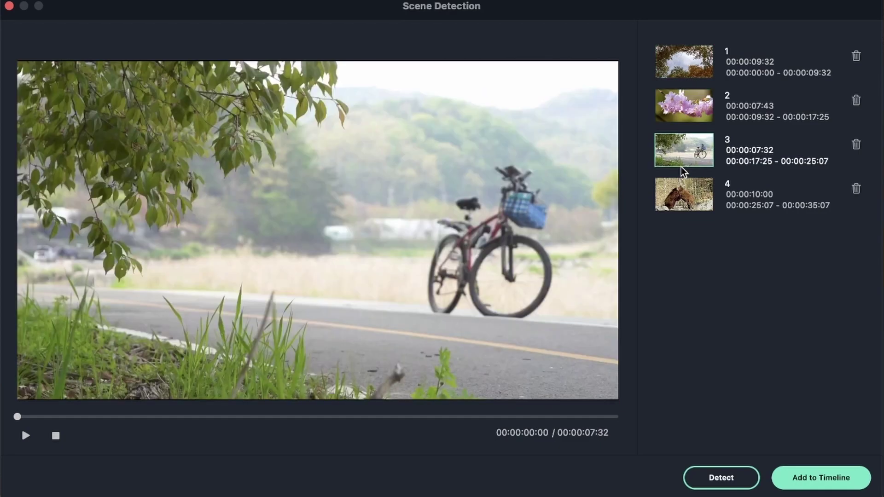
left_click(688, 196)
left_click(678, 69)
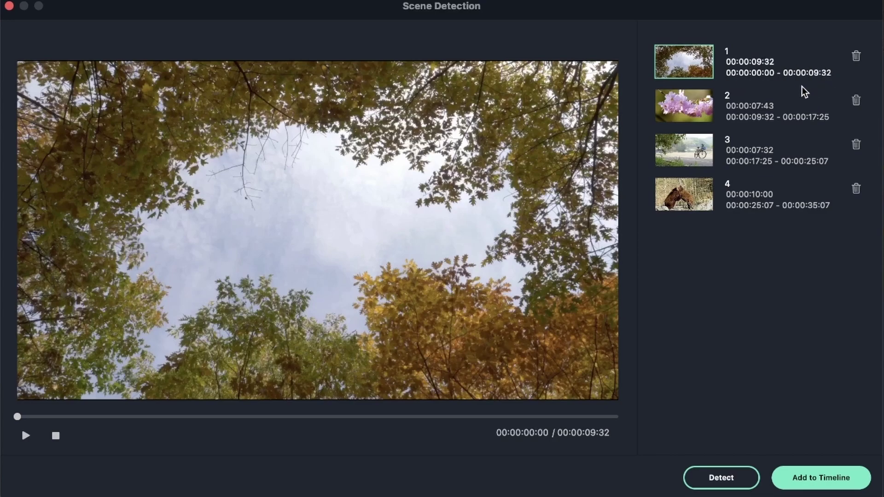
left_click(696, 154)
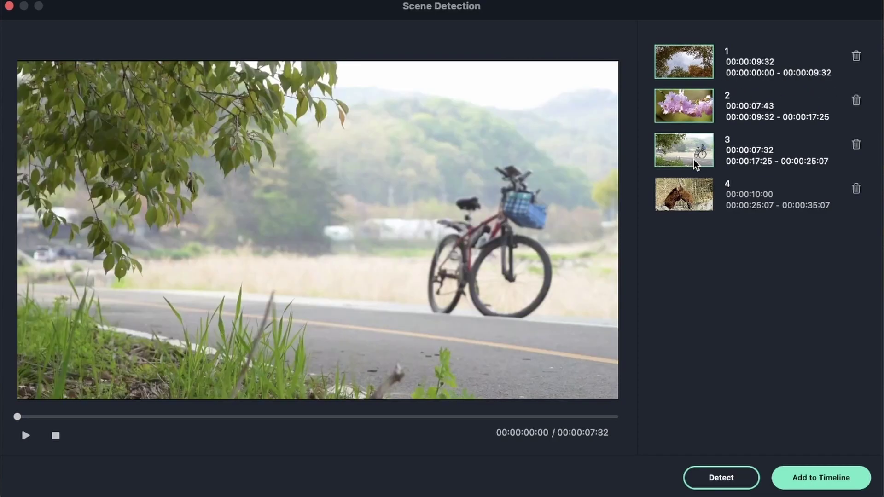
left_click(696, 115)
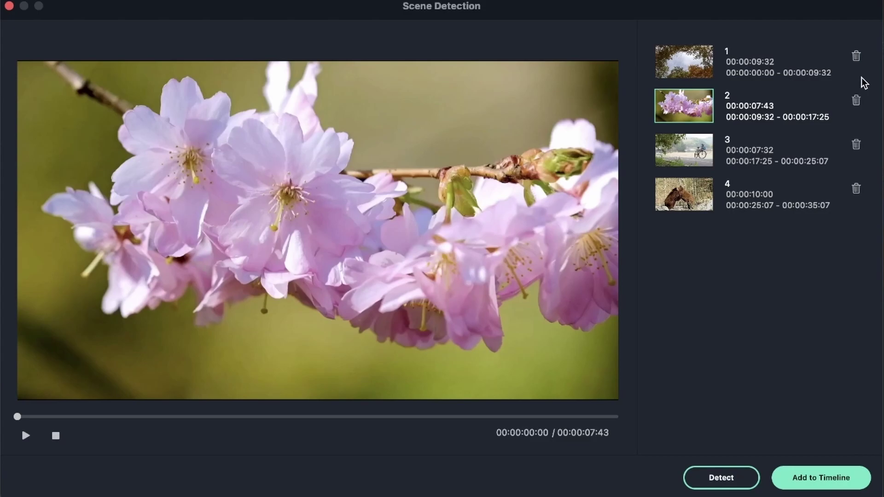
Select all four detected scenes and add them to the timeline
left_click(699, 51)
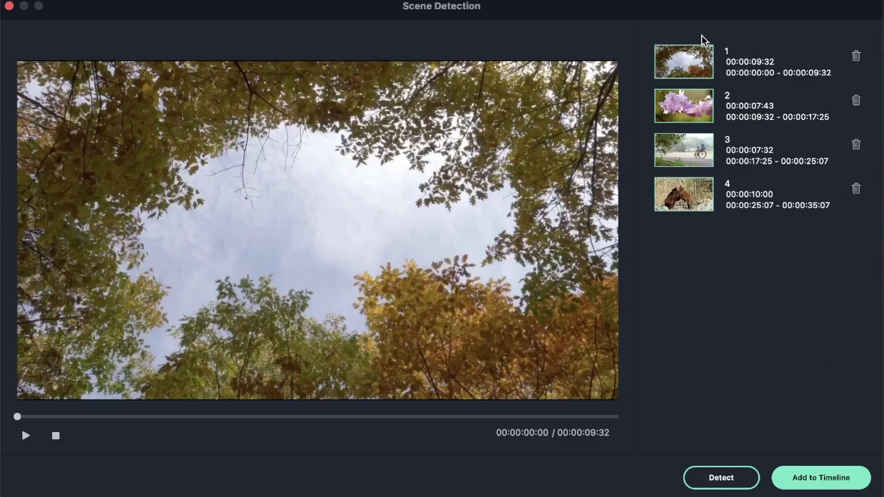
left_click(833, 489)
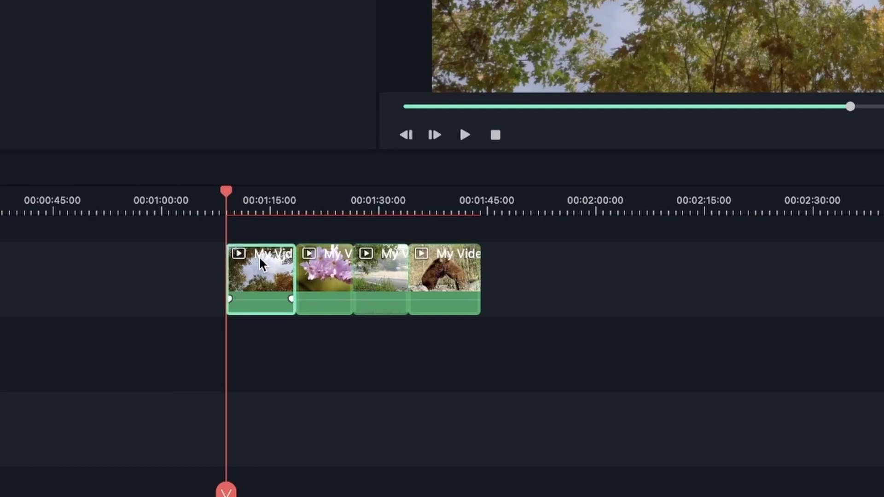
Space the four My Video scene clips apart along video track 2 and move the playhead to the pink blossom clip
left_click_drag(452, 357, 386, 276)
left_click_drag(597, 329, 554, 275)
left_click_drag(628, 283, 742, 324)
left_click_drag(52, 336, 402, 368)
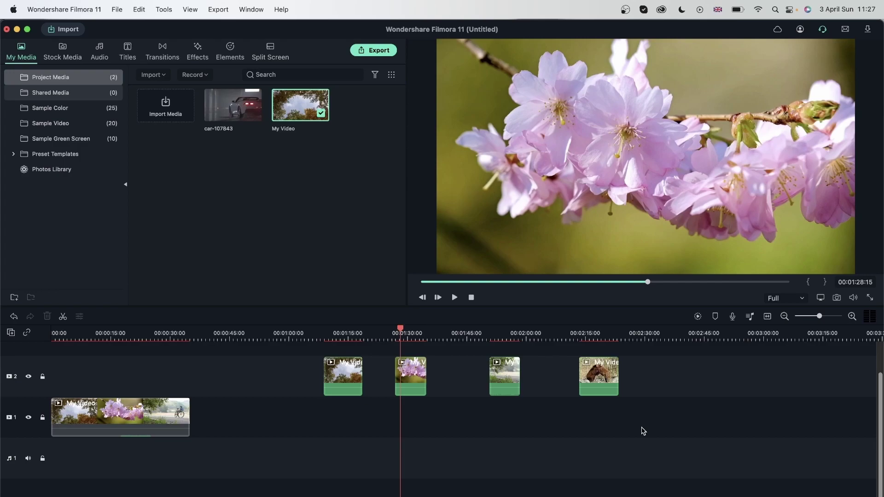
Clear the timeline and place the downloaded car-107843 stock clip at its start, matching the project to the media's 1920x1080 23.98fps
key("super+a")
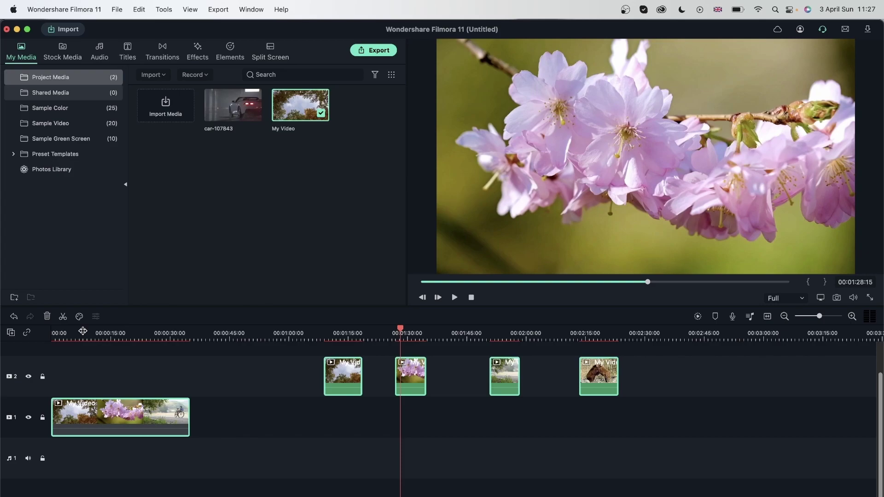
key("Delete")
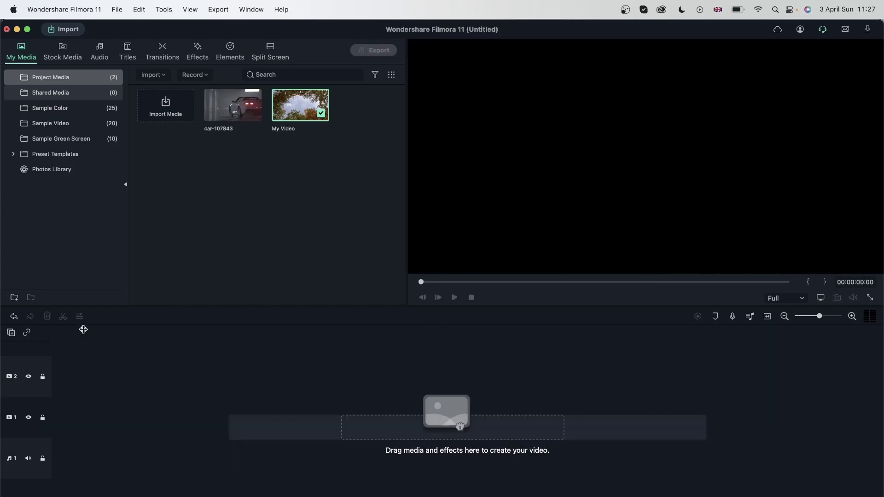
left_click(63, 51)
mouse_move(169, 232)
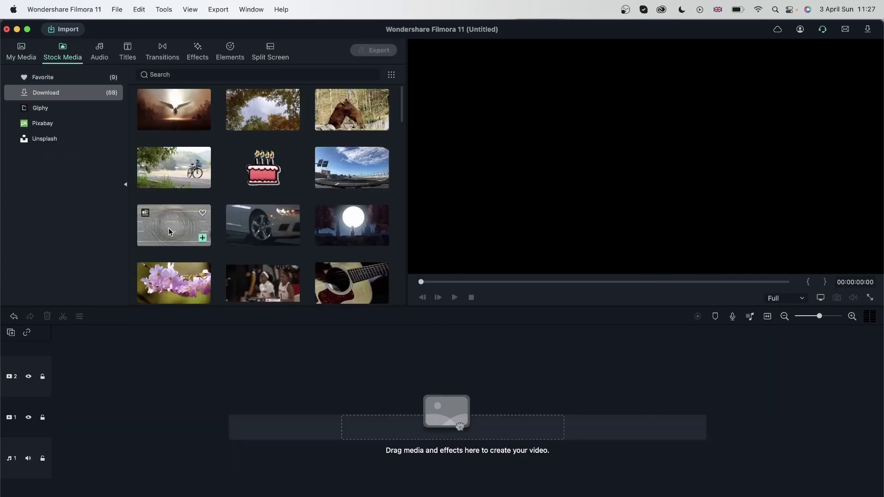
mouse_move(267, 215)
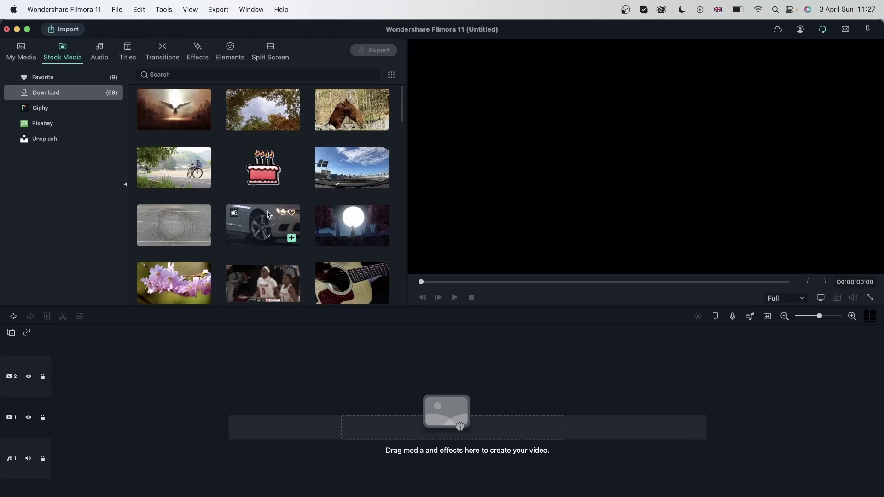
left_click(174, 109)
left_click_drag(460, 426, 59, 432)
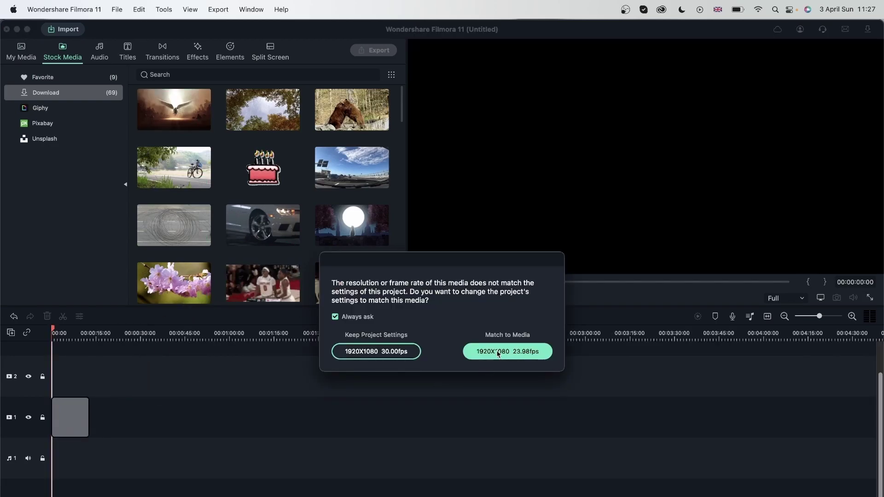
left_click(497, 352)
Add the downloaded basketball, moonlit cat and tape recorder clips after the car clip on video track 1
mouse_move(249, 294)
left_mouse_down()
mouse_move(102, 446)
mouse_move(91, 432)
mouse_move(92, 441)
left_mouse_up()
scroll(340, 193, "down", 3)
left_click_drag(332, 107, 131, 424)
mouse_move(112, 422)
left_mouse_down()
mouse_move(128, 422)
mouse_move(110, 423)
left_mouse_up()
left_click_drag(256, 220, 116, 419)
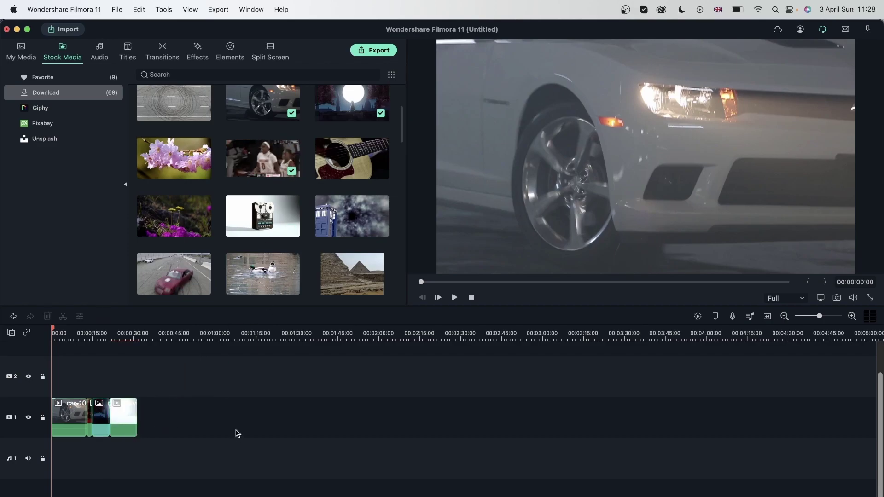
Add the Good Night sticker, leopard and Discord logo stock clips to the end of video track 1
scroll(276, 236, "down", 10)
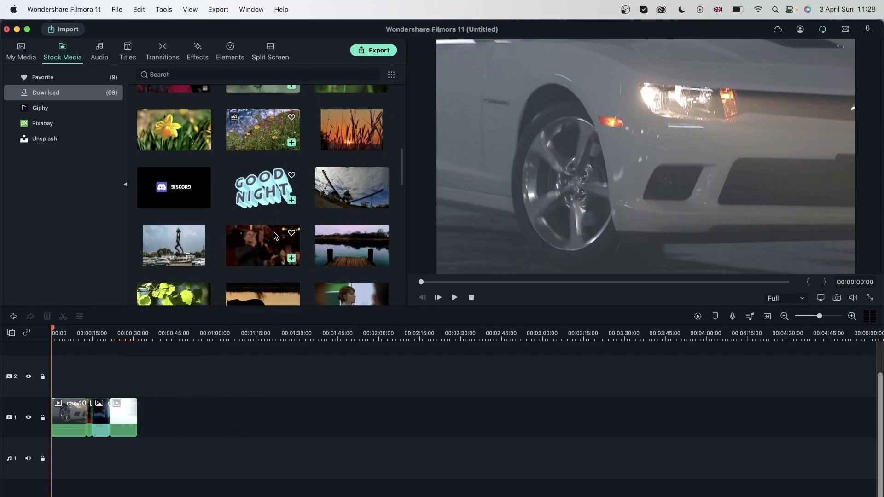
scroll(275, 236, "down", 2)
left_click(292, 153)
left_click_drag(235, 264, 182, 417)
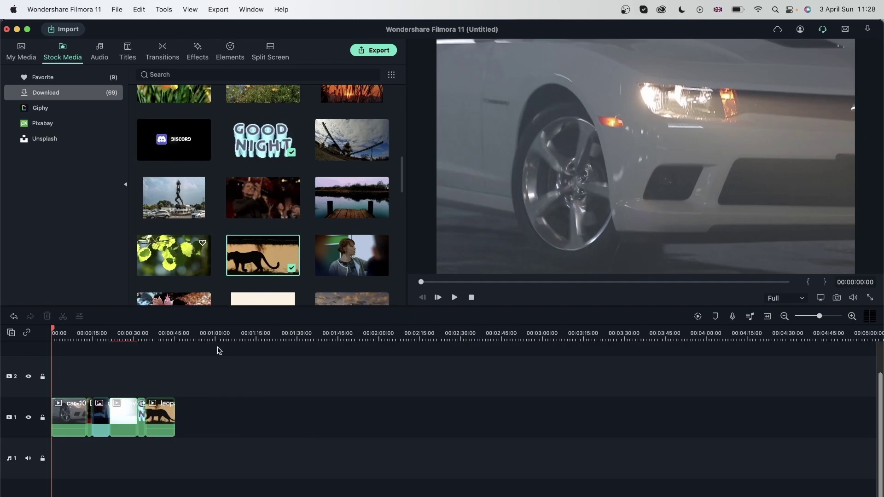
left_click(852, 317)
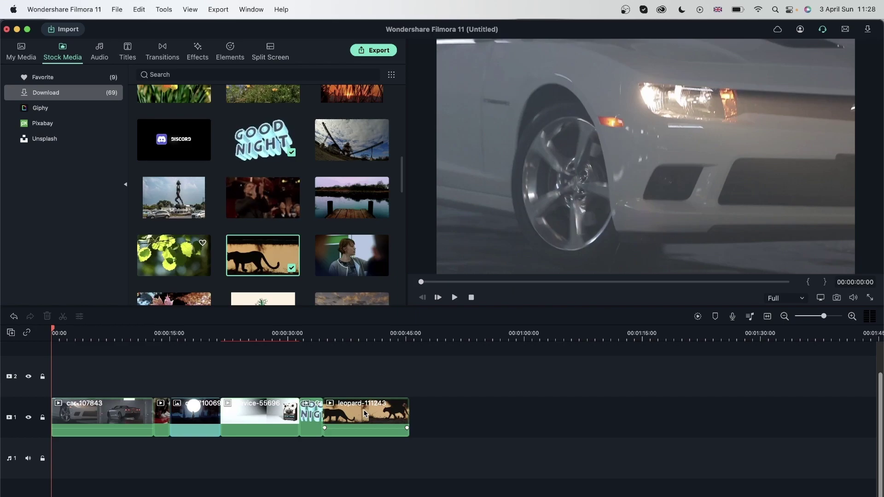
left_click_drag(408, 341, 447, 342)
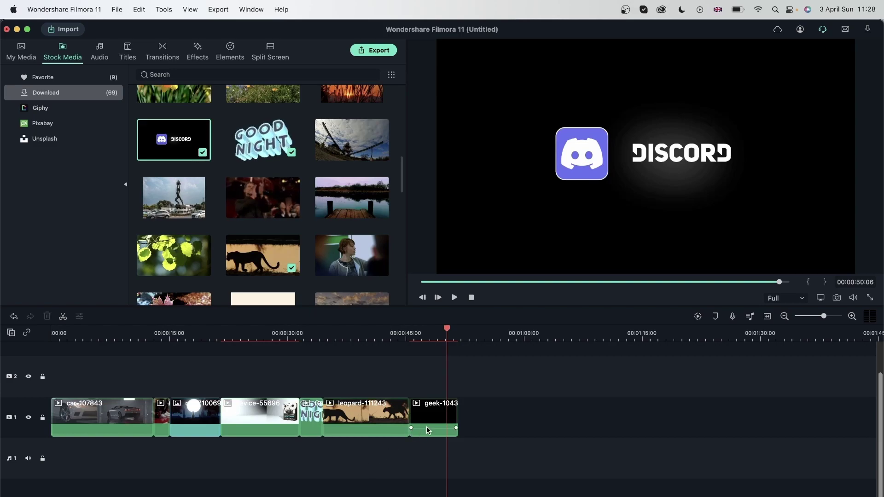
Export the timeline to the Desktop as an MP4 with the cloud upload turned off
left_click(379, 51)
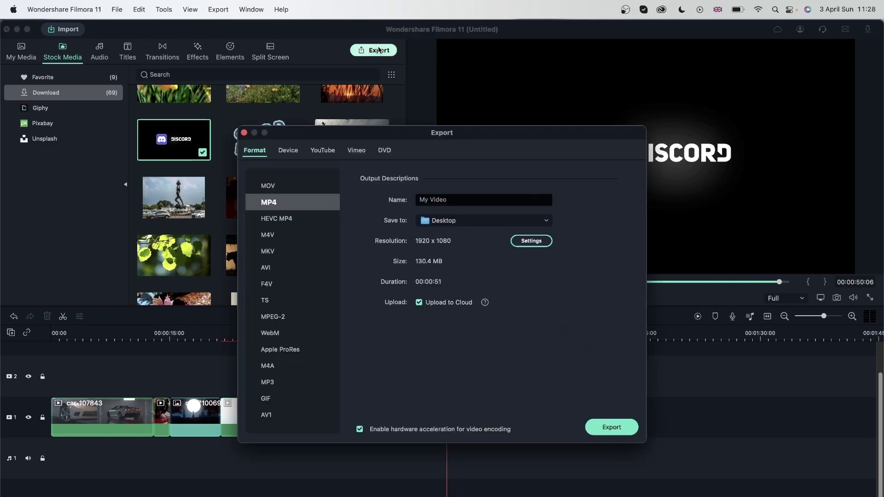
left_click(419, 302)
left_click(601, 427)
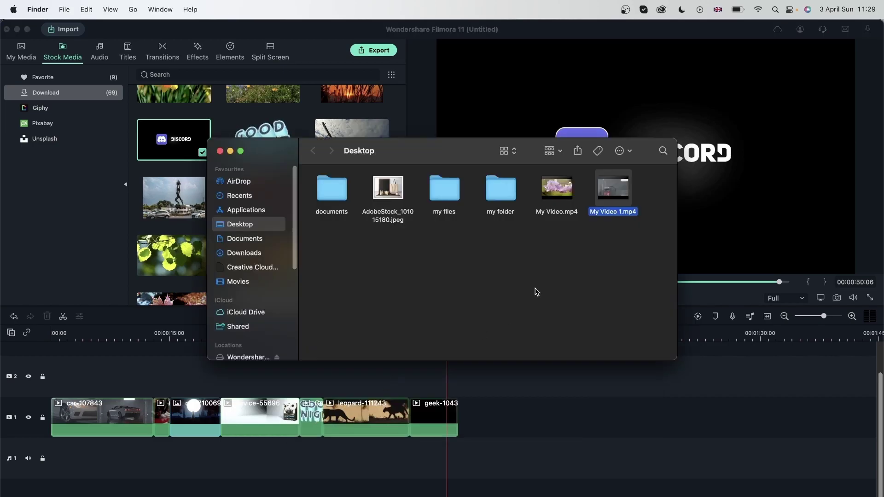
left_click(118, 221)
left_click(443, 337)
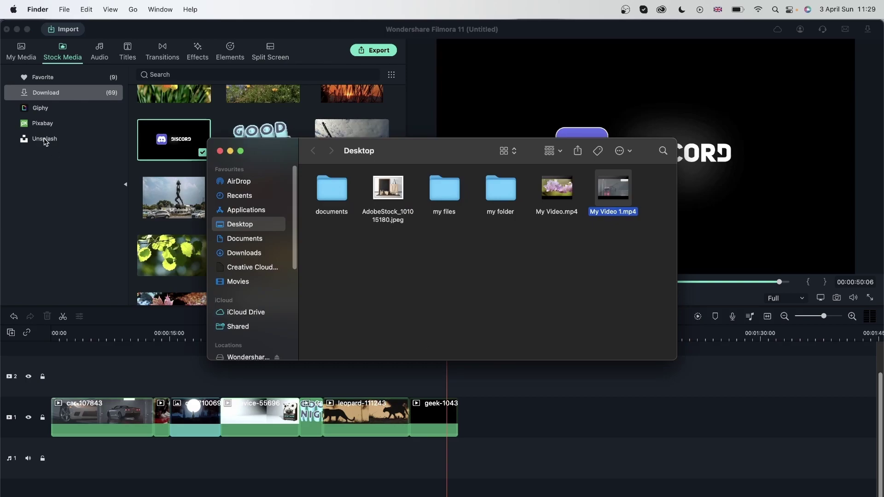
Import My Video 1.mp4 from the Desktop into the project media
left_click(18, 58)
left_click(18, 58)
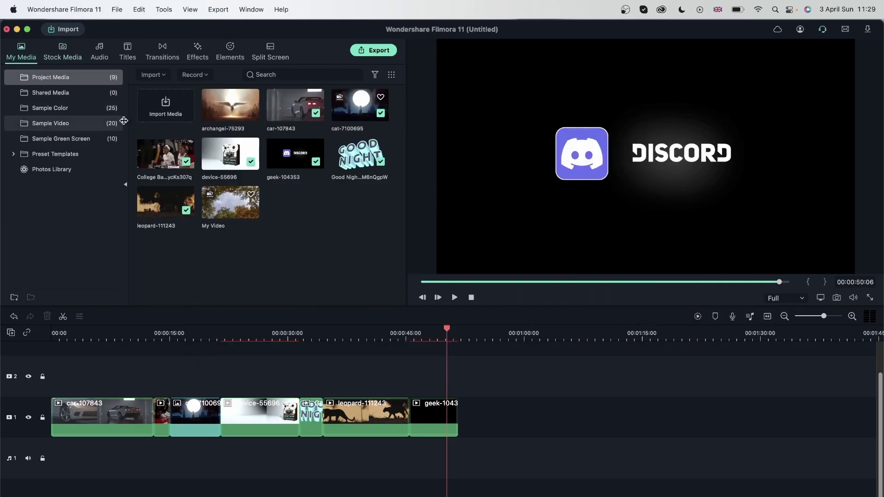
left_click(163, 110)
left_click(370, 214)
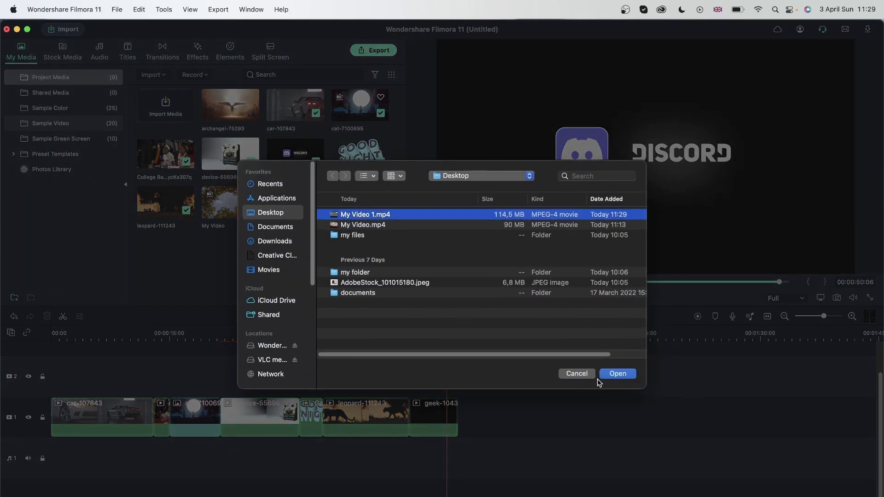
left_click(618, 374)
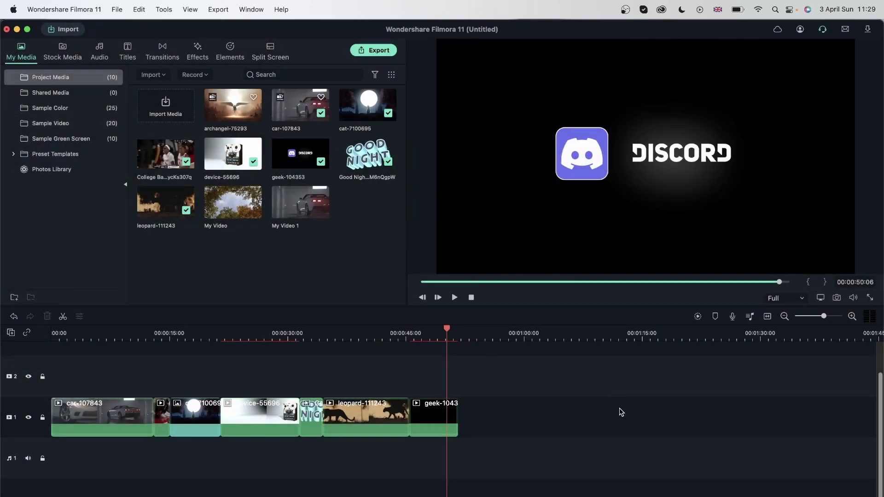
Clear the timeline and place My Video 1 at the start of video track 1, matching the project to 1920x1080 24.00fps
left_click(46, 315)
left_click_drag(300, 202, 57, 416)
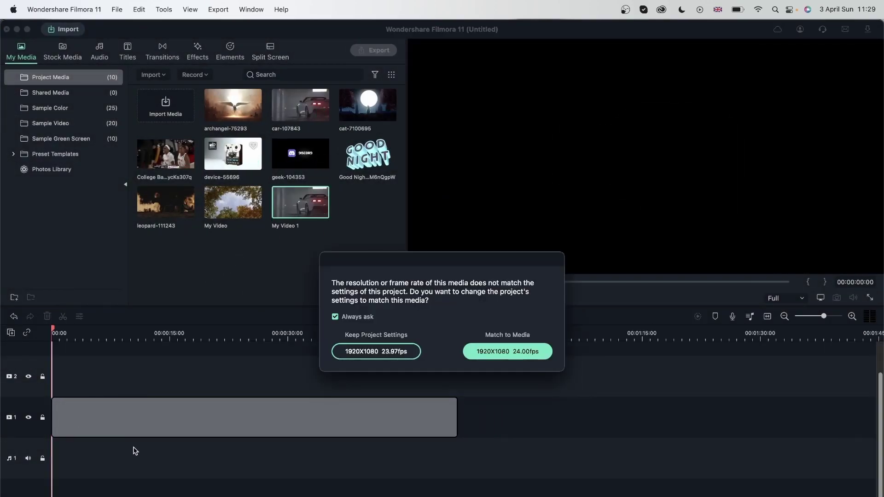
left_click(515, 362)
Scrub the playhead through My Video 1 on the timeline to past its end
left_click(149, 330)
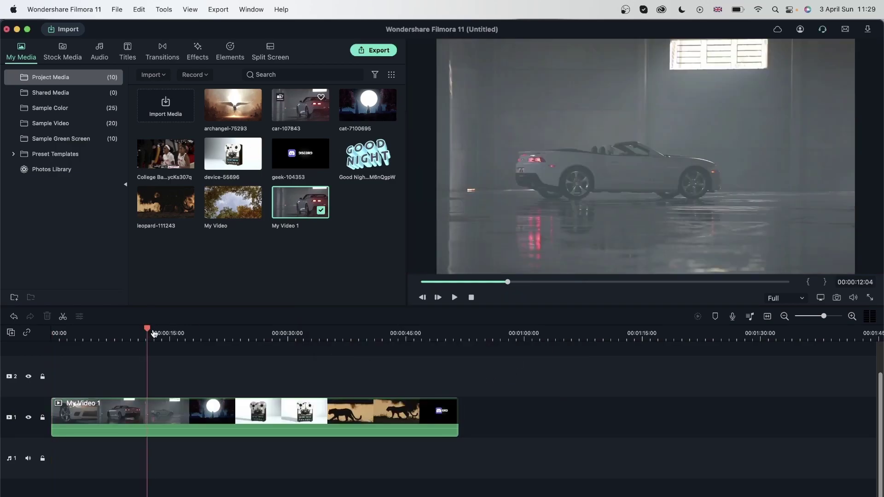
left_click(194, 331)
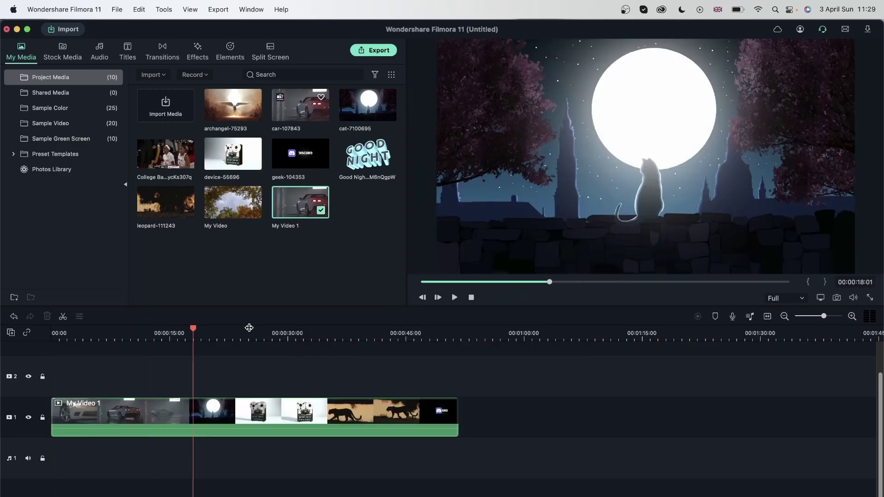
left_click_drag(194, 332, 480, 353)
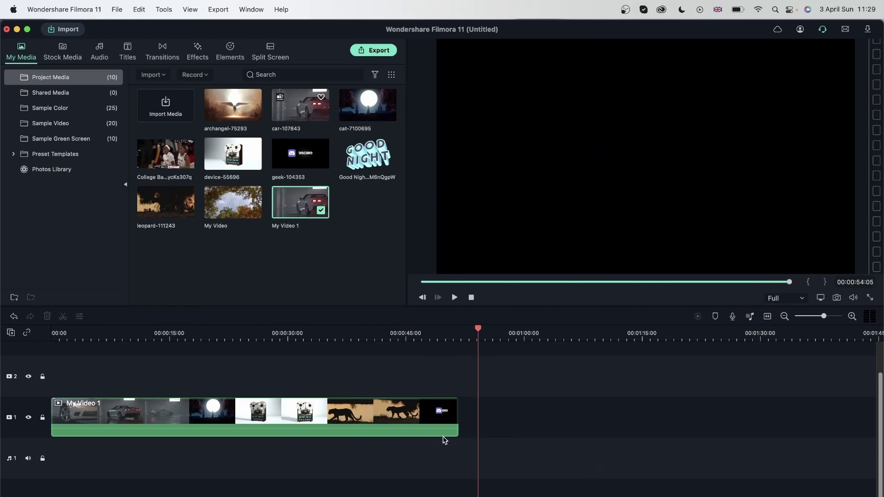
Open Scene Detection for My Video 1 in the project media and detect its scenes
right_click(292, 204)
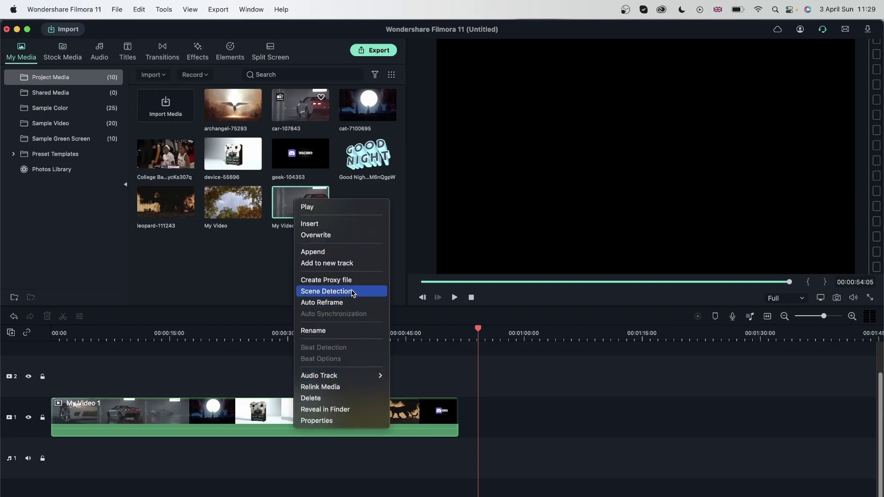
left_click(352, 292)
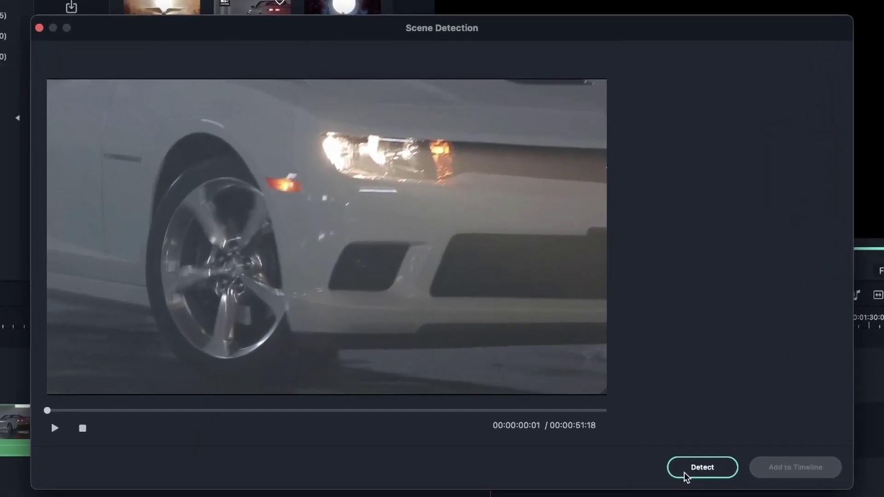
left_click(682, 473)
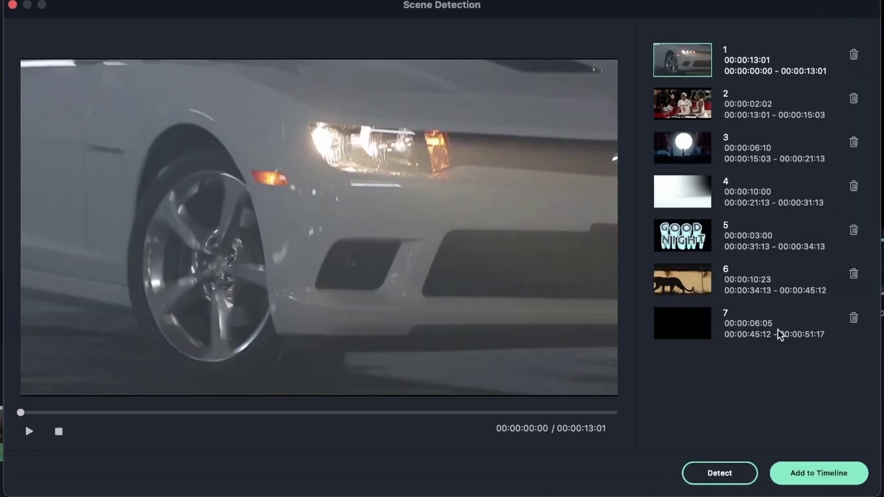
Preview the detected scenes of My Video 1 one by one, from the last up to the first
left_click(677, 337)
left_click(690, 292)
left_click(697, 241)
left_click(696, 190)
left_click(694, 163)
left_click(695, 103)
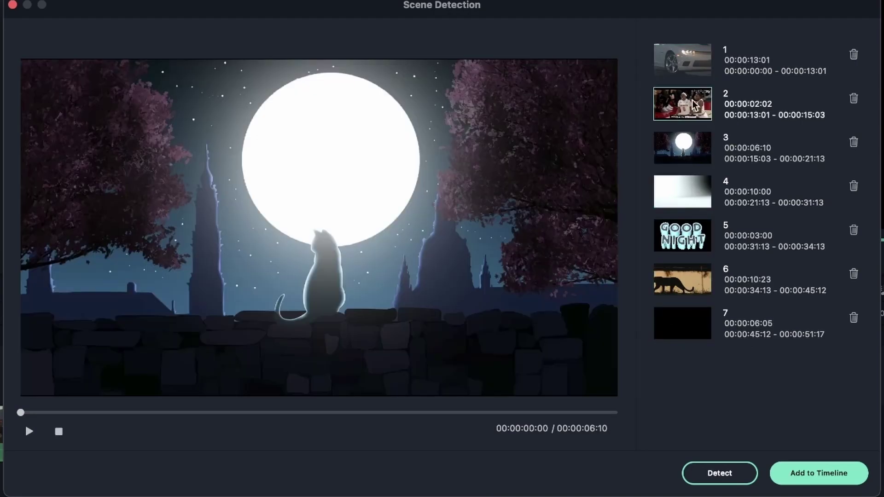
left_click(691, 48)
left_click(692, 105)
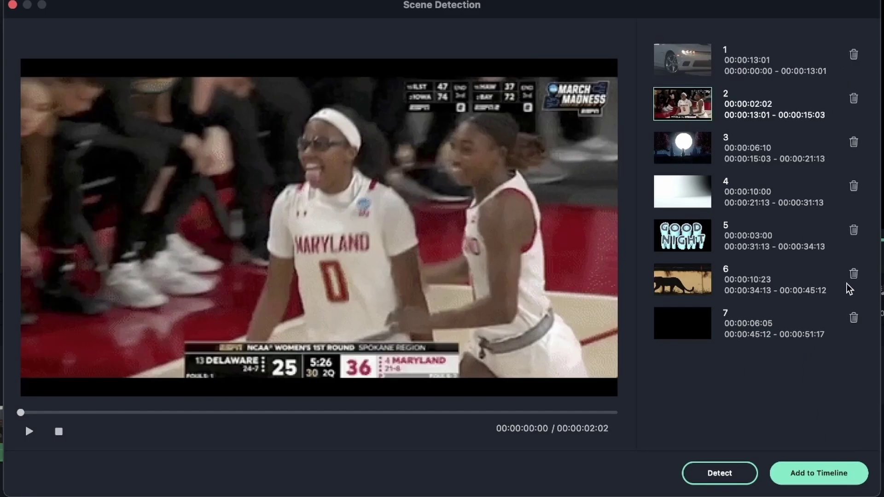
Delete the car scene from the detected list and add the remaining scenes to the timeline
left_click(854, 54)
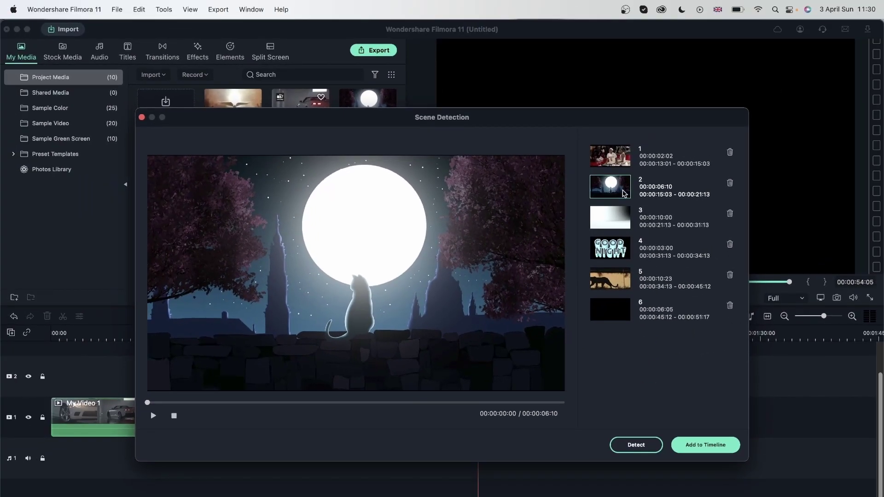
left_click(705, 446)
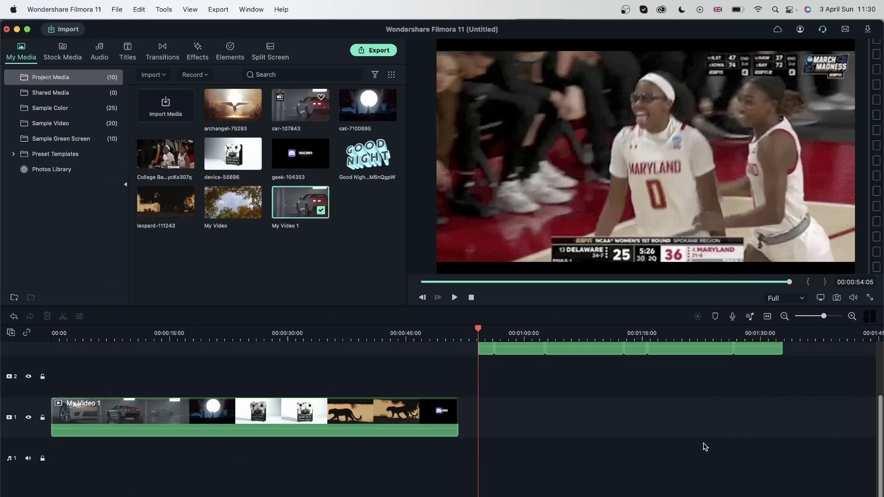
scroll(565, 404, "down", 2)
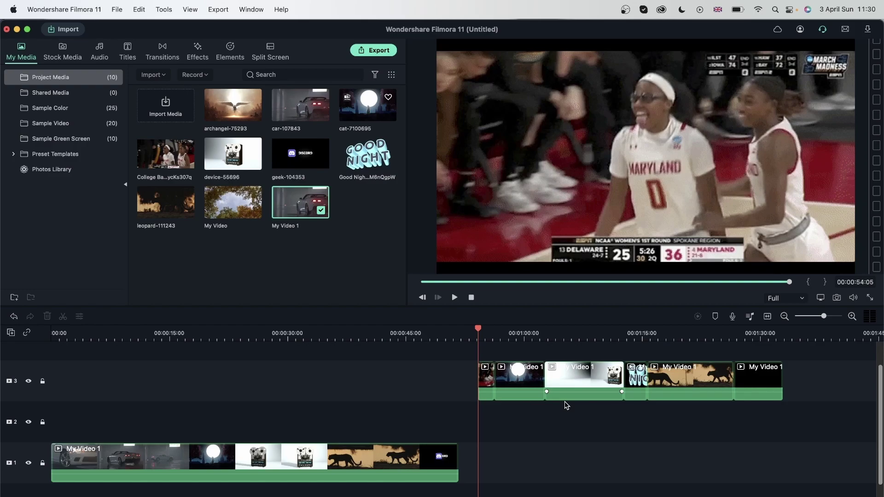
Try moving the cat and tape recorder scene clips down to video track 2, and undo both moves
left_click(198, 334)
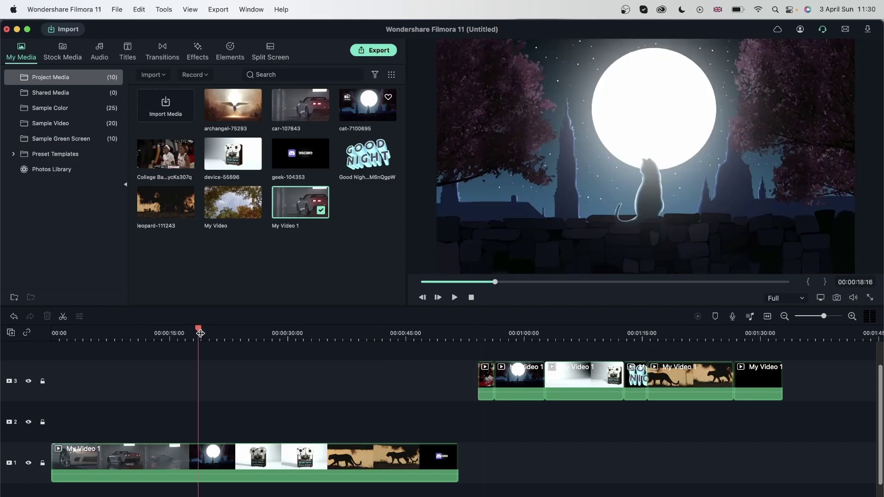
left_click_drag(199, 330, 424, 407)
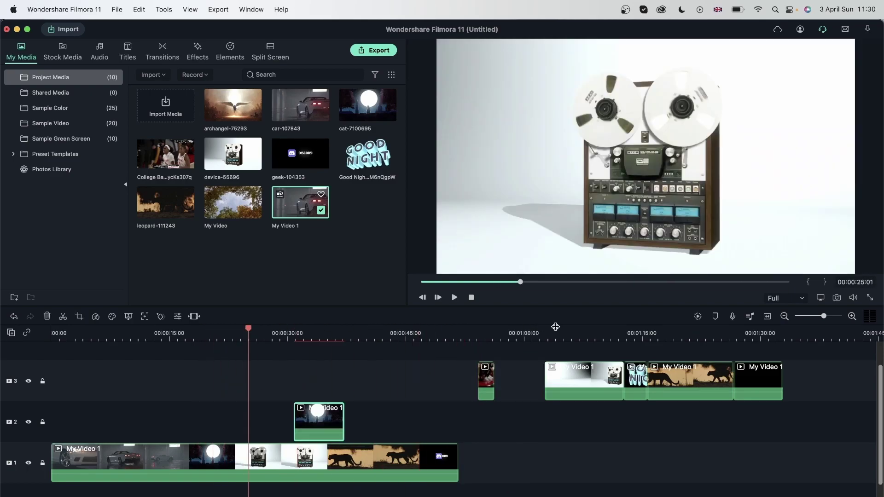
left_click(555, 326)
left_click_drag(578, 377, 177, 419)
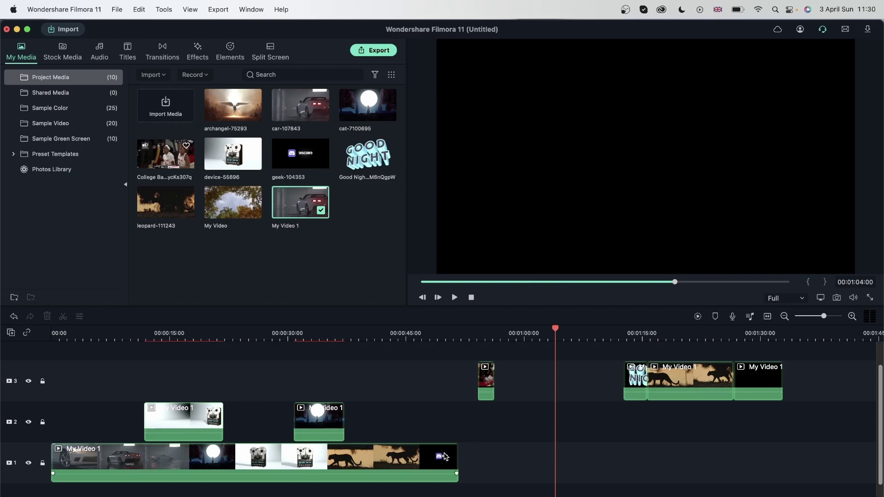
key("super+z")
key("super+z")
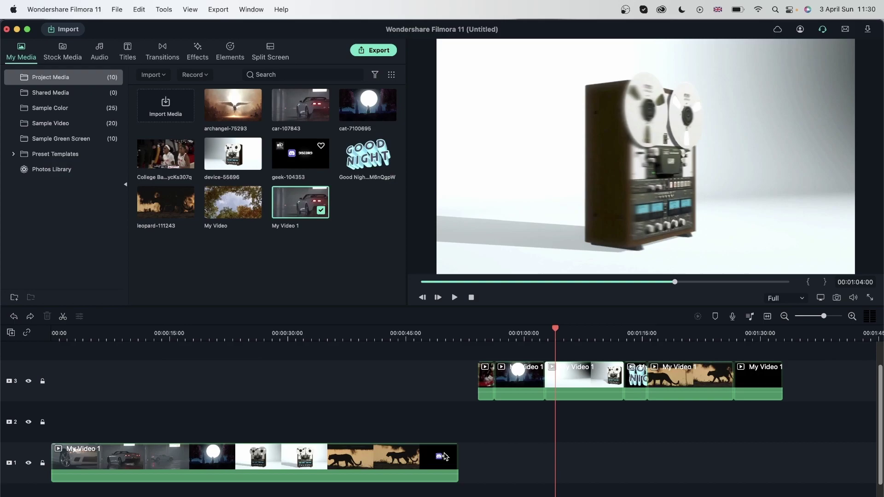
Delete the full My Video 1 clip from video track 1 and move all the scene clips to that track's start
left_click(445, 457)
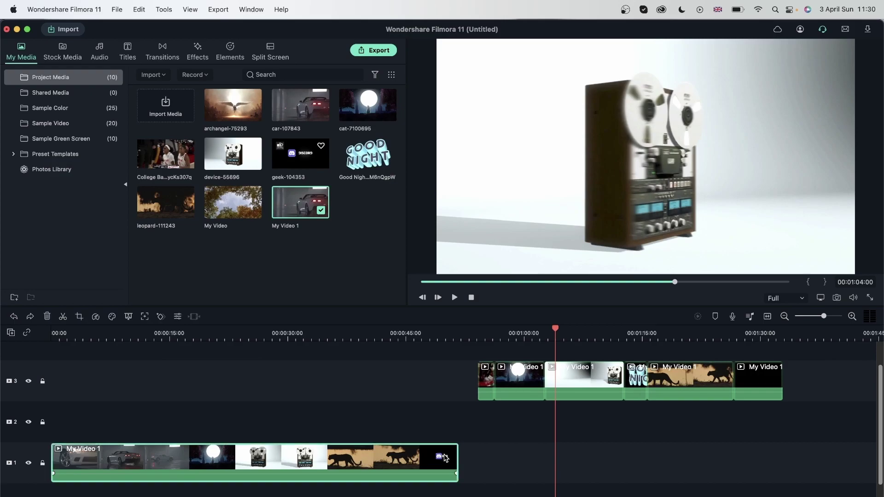
left_click(44, 317)
left_click_drag(351, 422, 92, 456)
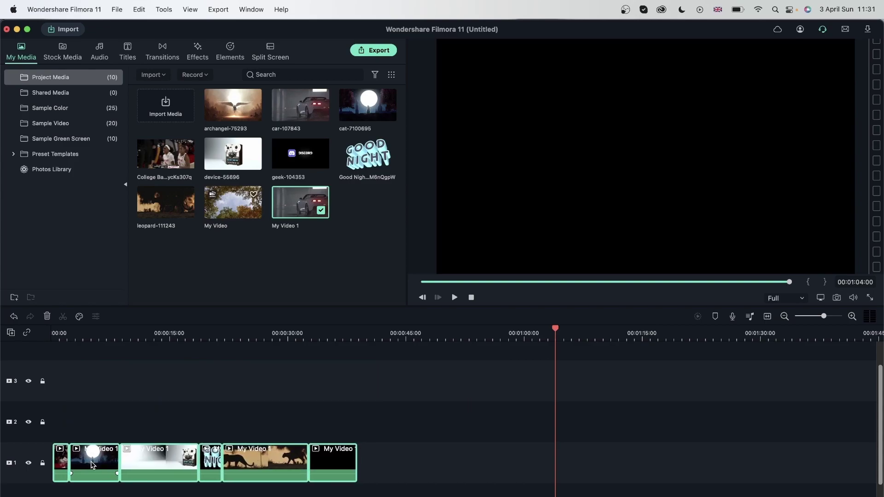
Spread the My Video 1 scene clips apart along video track 1, leaving gaps between them
left_click(185, 420)
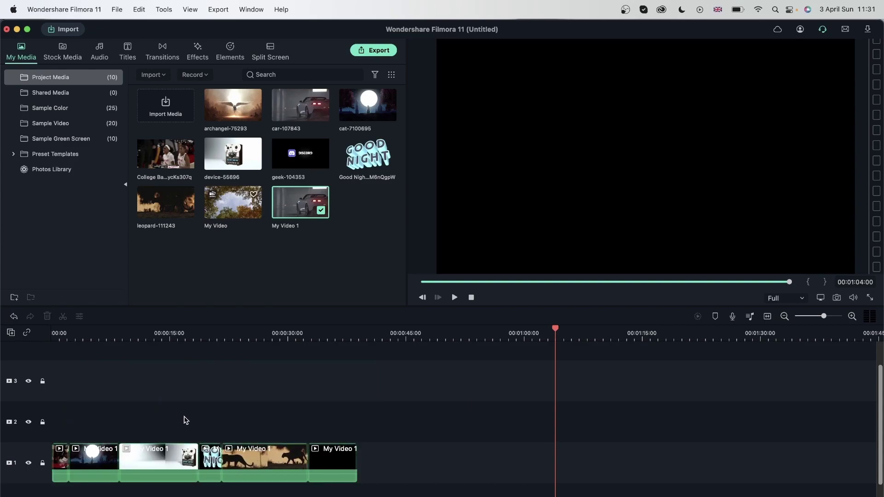
left_click(54, 333)
left_click_drag(441, 474, 74, 476)
left_click_drag(144, 477, 225, 474)
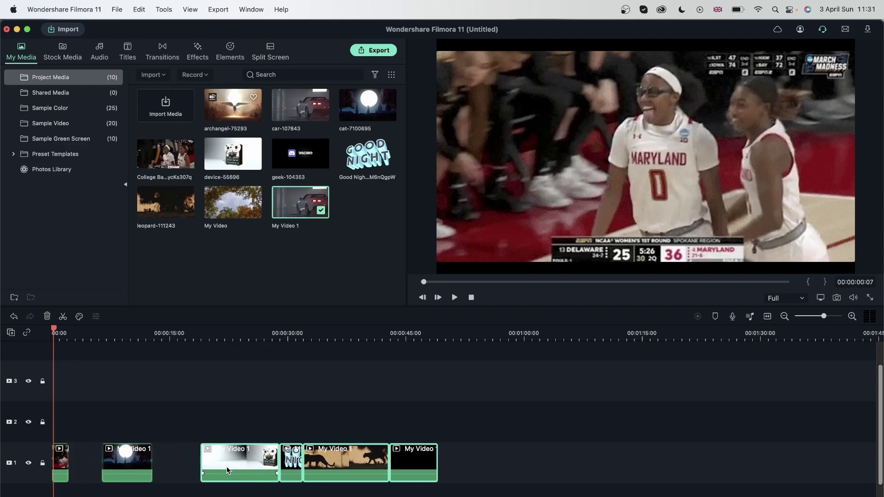
left_click_drag(295, 467, 404, 466)
left_click(493, 463)
left_click(616, 469)
Place the full My Video 1 at the start of video track 2, and delete every clip from the timeline
left_click_drag(298, 213, 122, 431)
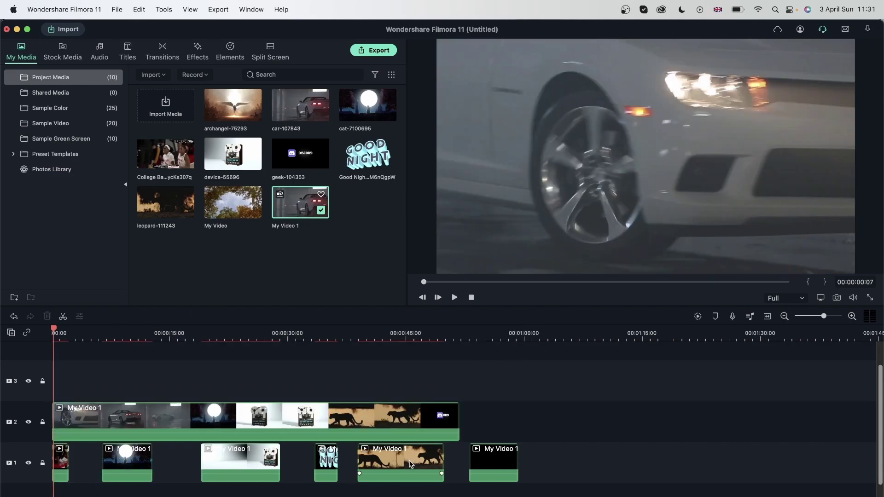
left_click_drag(651, 480, 17, 416)
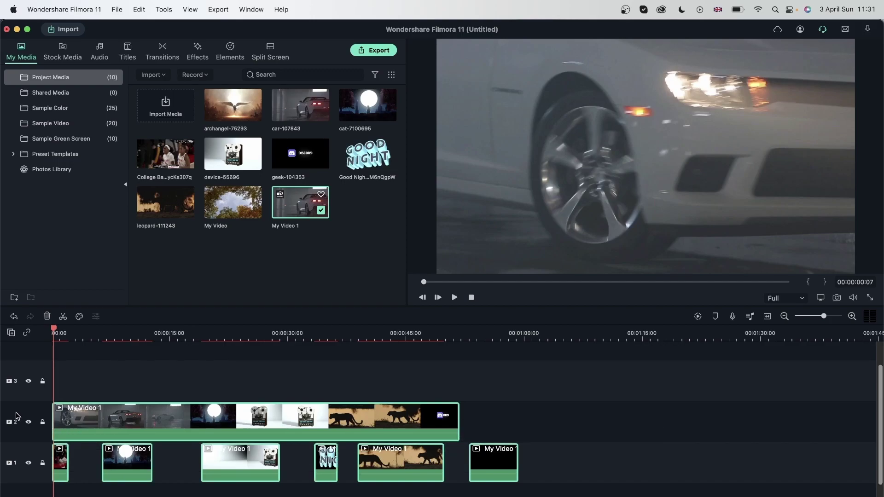
key("Delete")
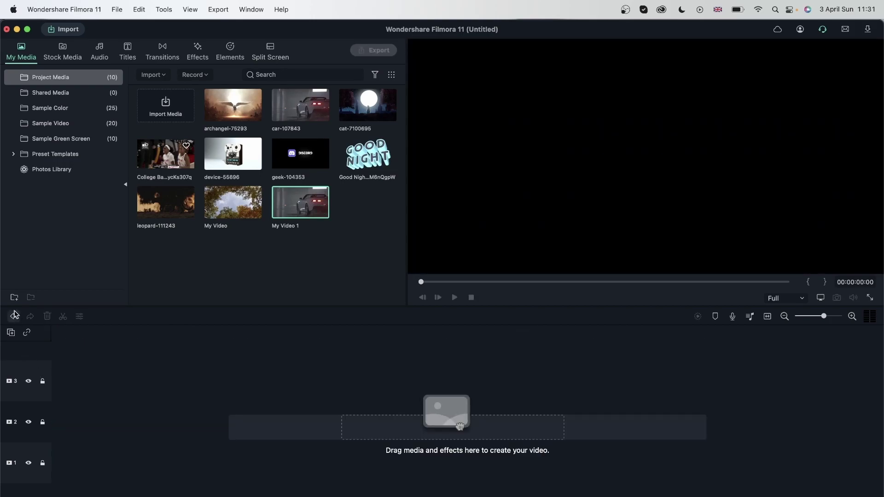
Place the downloaded stock clips bicycle-111648 and car-107843 on video track 2, bicycle at the start and car after a small gap
left_click(72, 57)
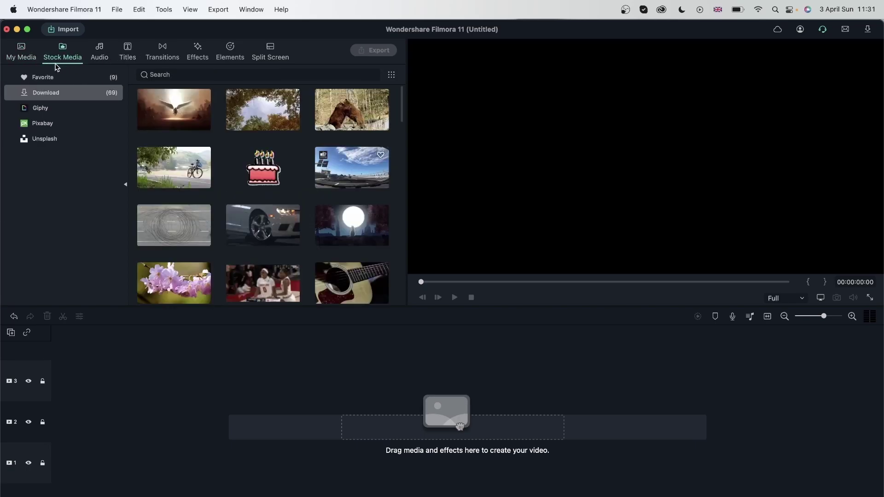
mouse_move(162, 173)
left_click_drag(162, 165, 52, 414)
left_click(474, 352)
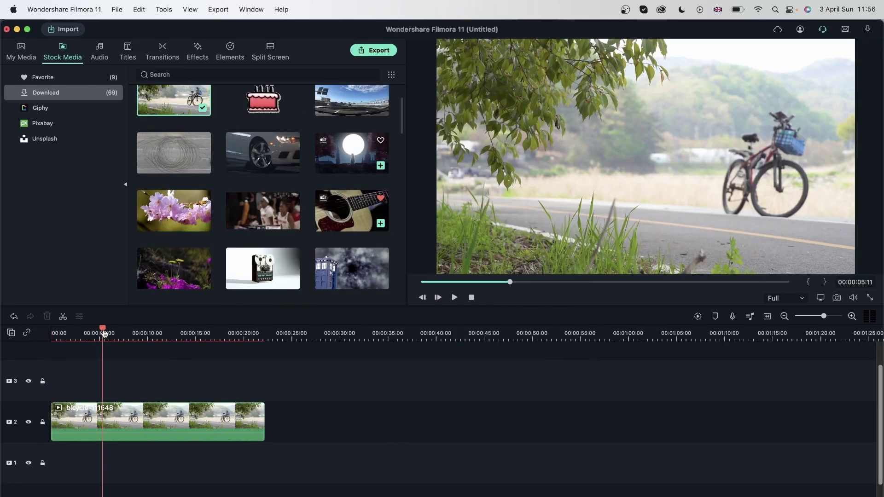
left_click_drag(103, 333, 134, 341)
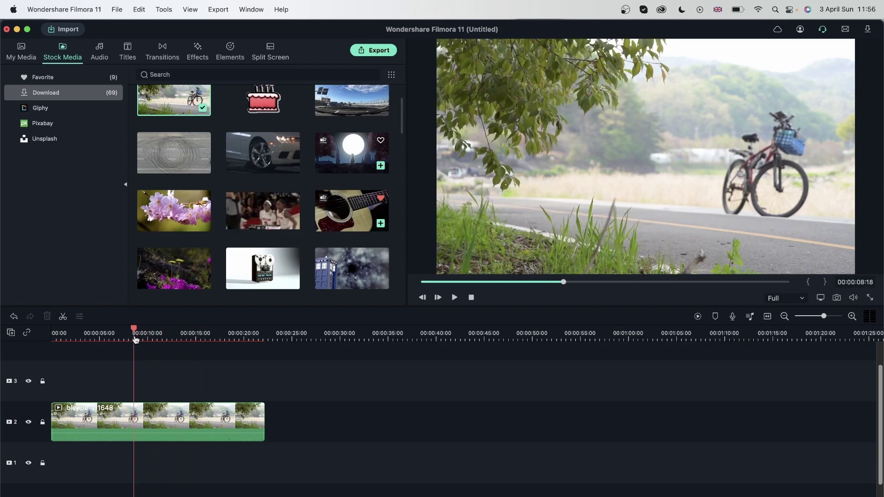
left_click_drag(237, 154, 283, 417)
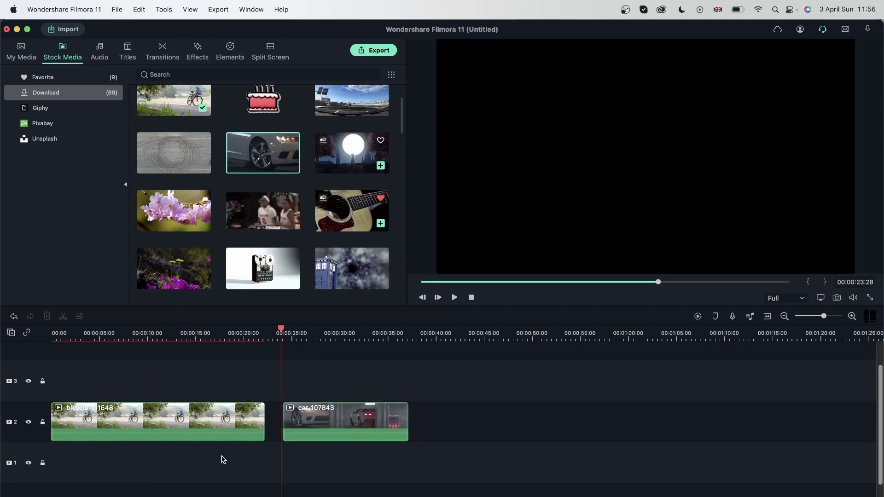
Scrub through the car and bicycle clips on the timeline, leaving the playhead at 00:00:07:00
left_click_drag(225, 440, 225, 473)
left_click_drag(281, 339, 421, 385)
left_click(222, 435)
left_click_drag(300, 332, 118, 382)
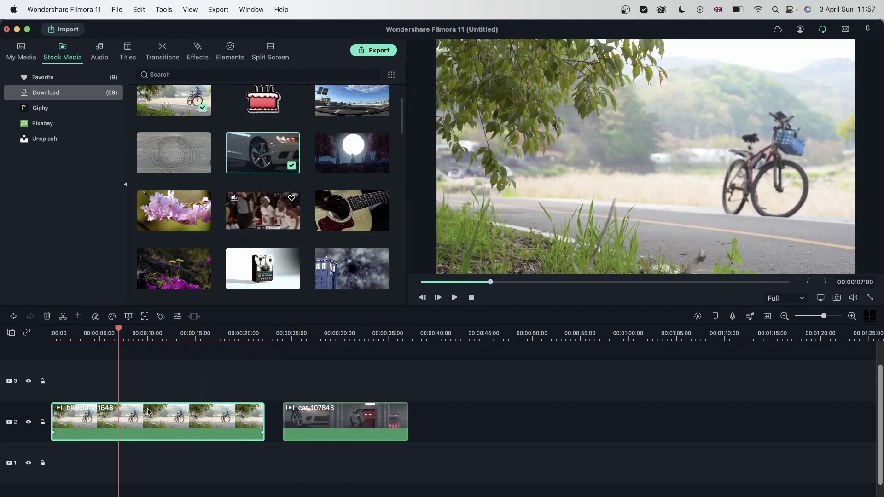
Run Scene Detection on bicycle-111648 in the project media and scrub through the detected scene
left_click(18, 53)
right_click(292, 104)
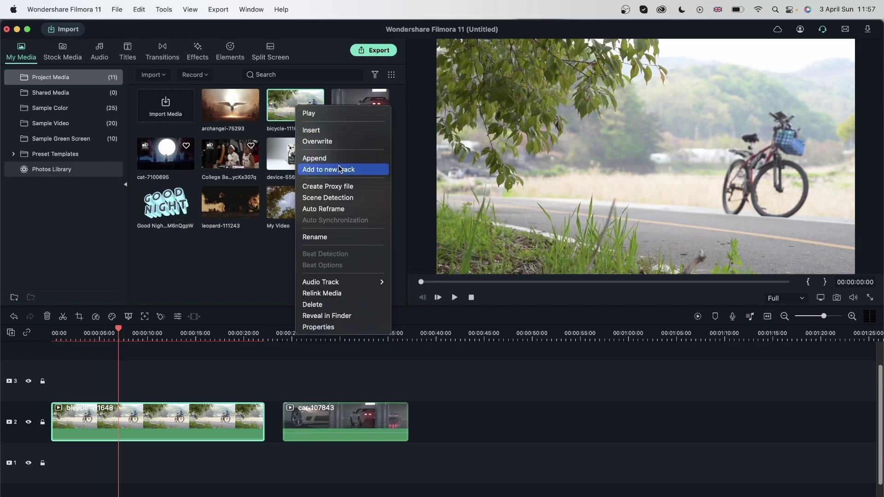
key("Escape")
left_click(640, 445)
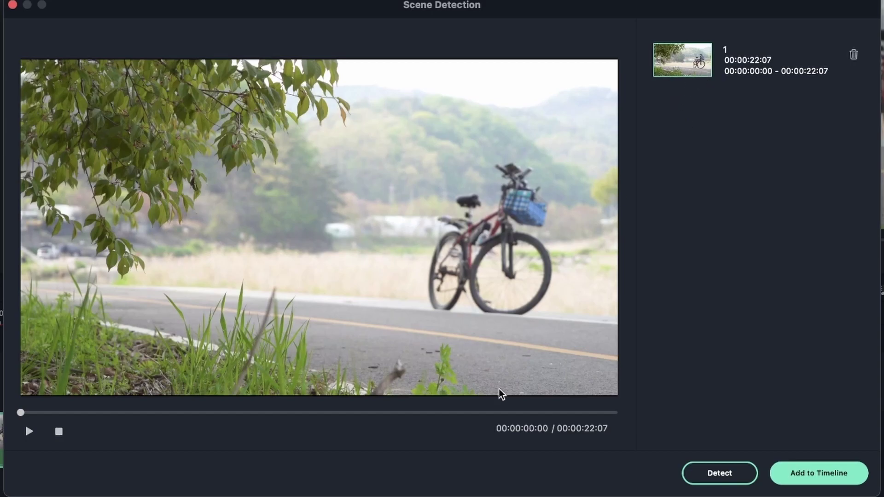
left_click_drag(79, 413, 170, 412)
left_click(354, 413)
left_click(505, 413)
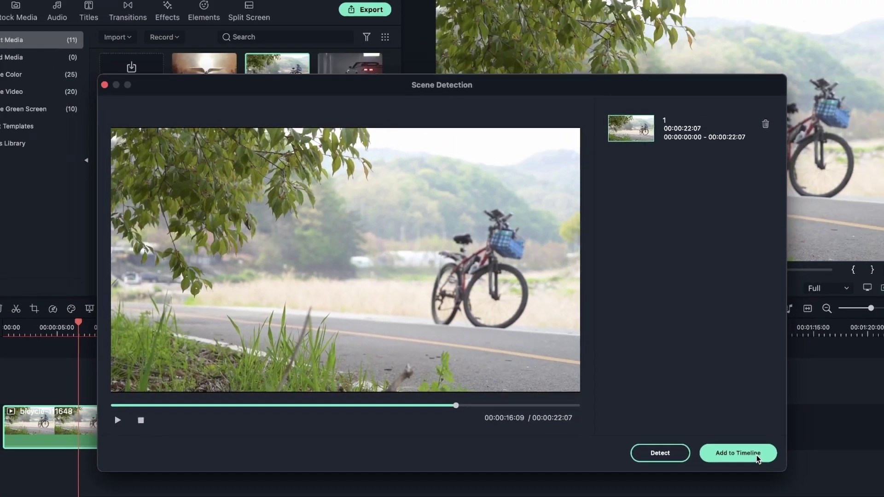
Add the detected bicycle scene to the timeline and move it to the start of video track 4
left_click(829, 477)
scroll(162, 398, "up", 2)
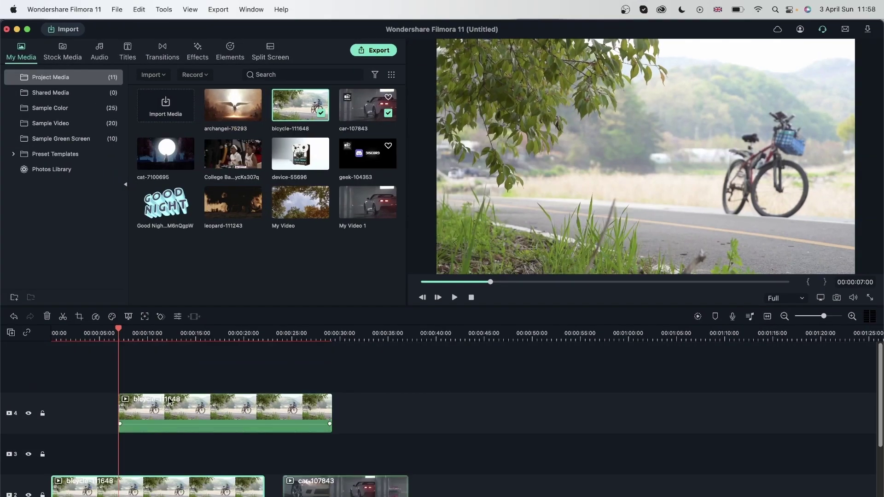
left_click_drag(206, 425, 138, 425)
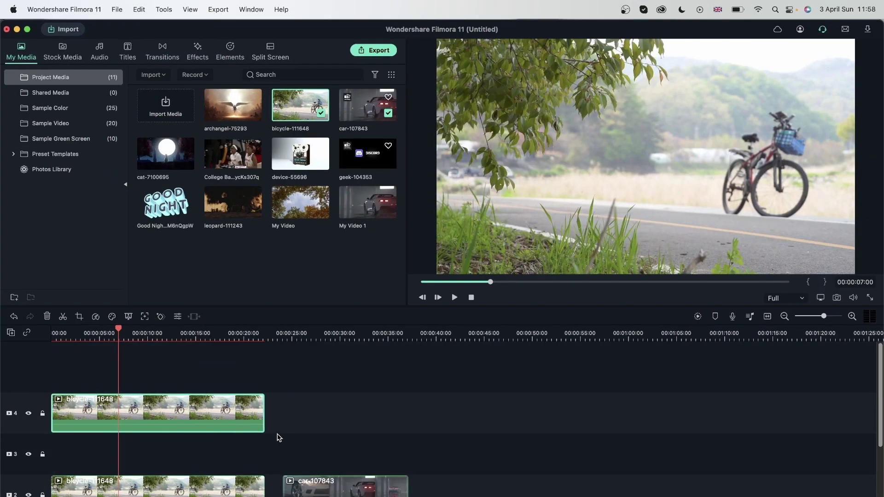
Run Scene Detection on car-107843 in the project media
scroll(158, 432, "down", 2)
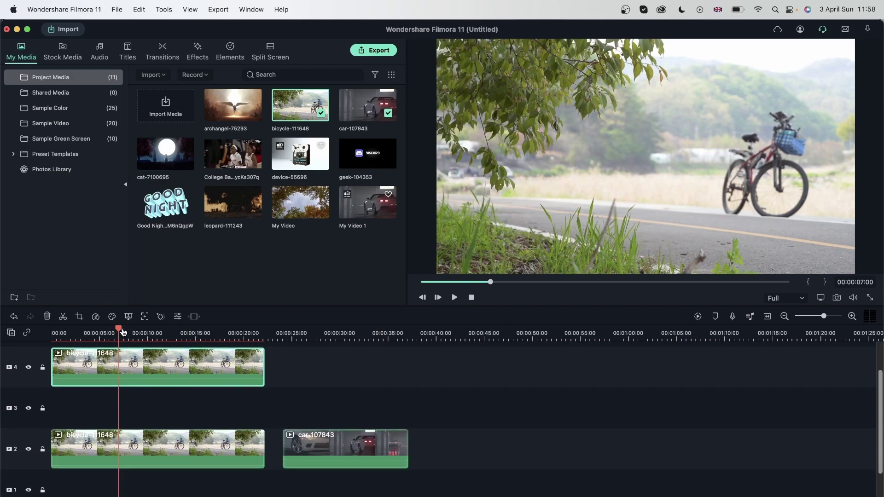
left_click(339, 436)
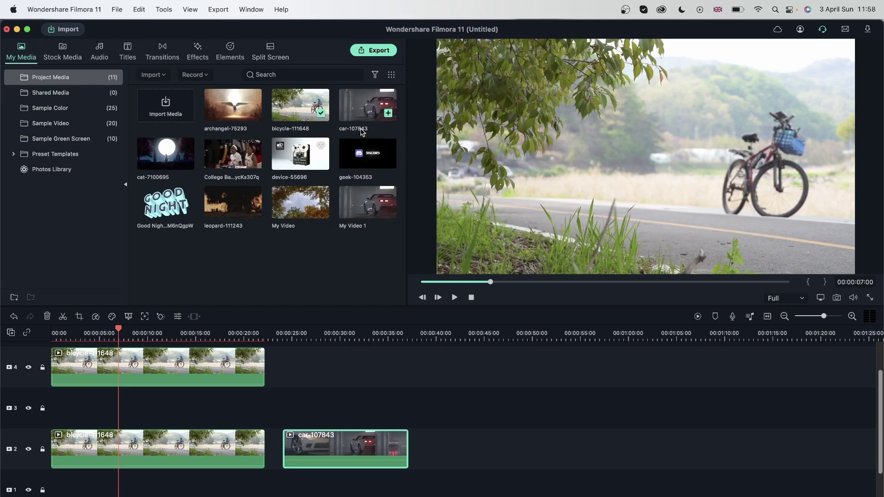
left_click(363, 108)
right_click(360, 102)
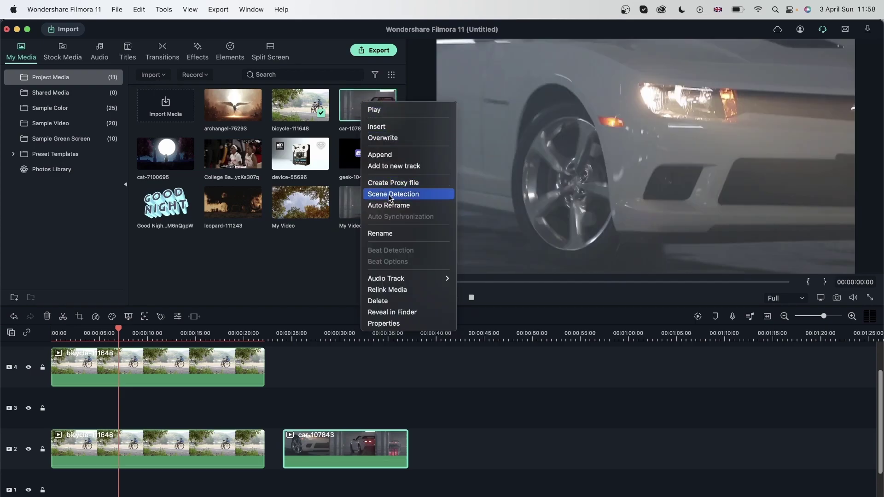
left_click(388, 194)
left_click(642, 445)
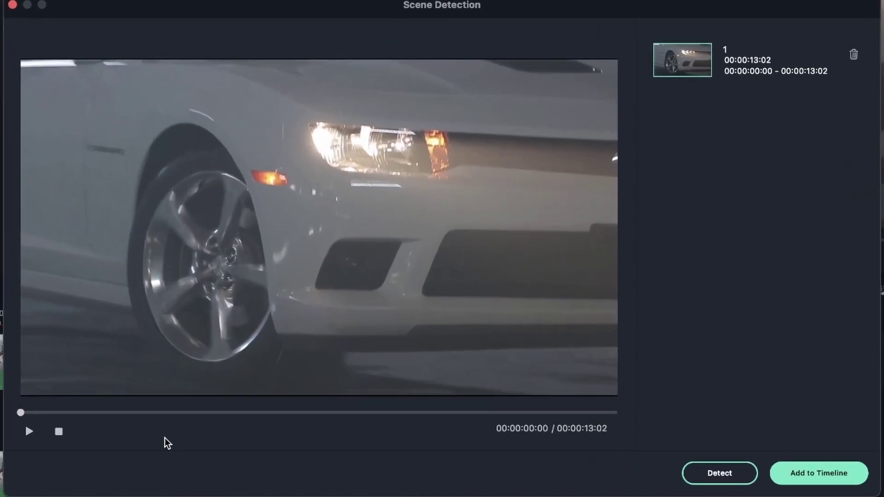
Scrub back and forth through the detected car scene to examine its different shots
left_click(134, 412)
left_click_drag(134, 413, 617, 413)
left_click(388, 413)
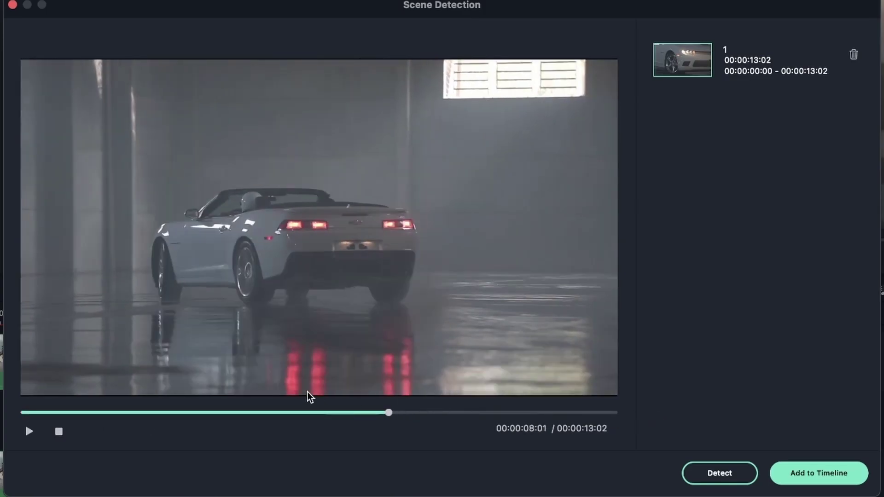
left_click_drag(391, 413, 145, 413)
left_click(287, 412)
left_click_drag(287, 412, 85, 413)
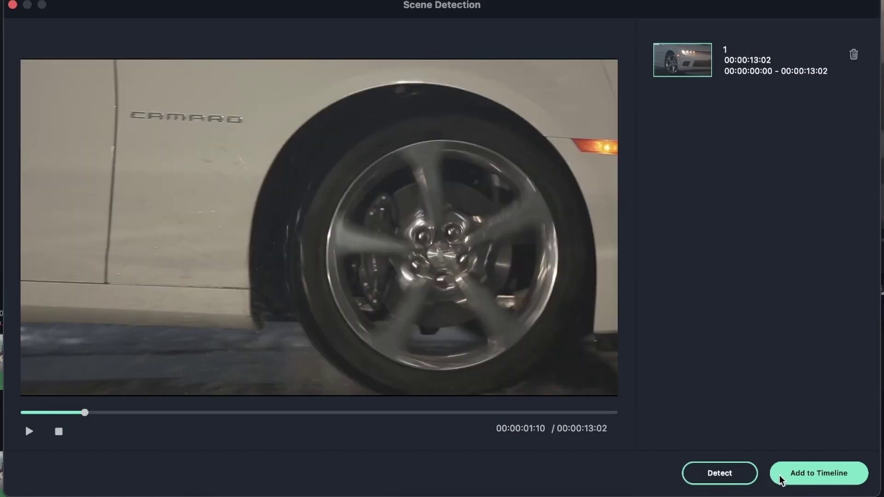
Add the detected car scene to the timeline and place it on video track 4, aligned with the car clip on track 2
left_click(723, 476)
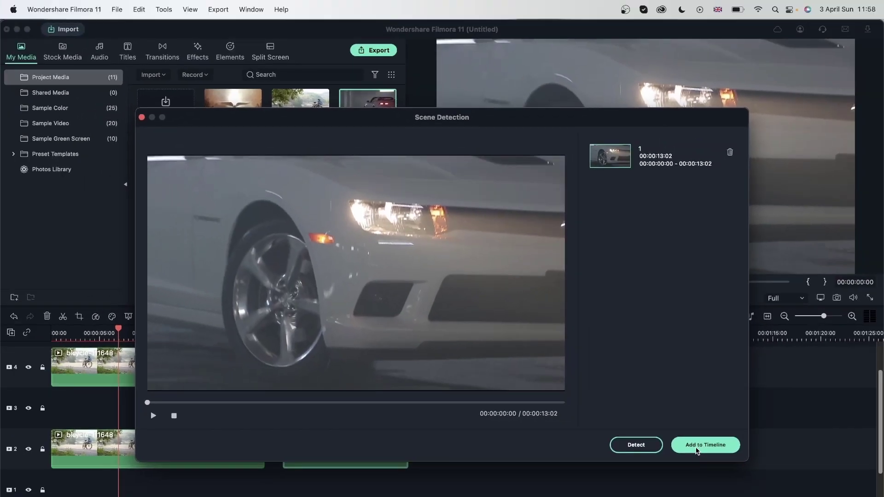
left_click(697, 445)
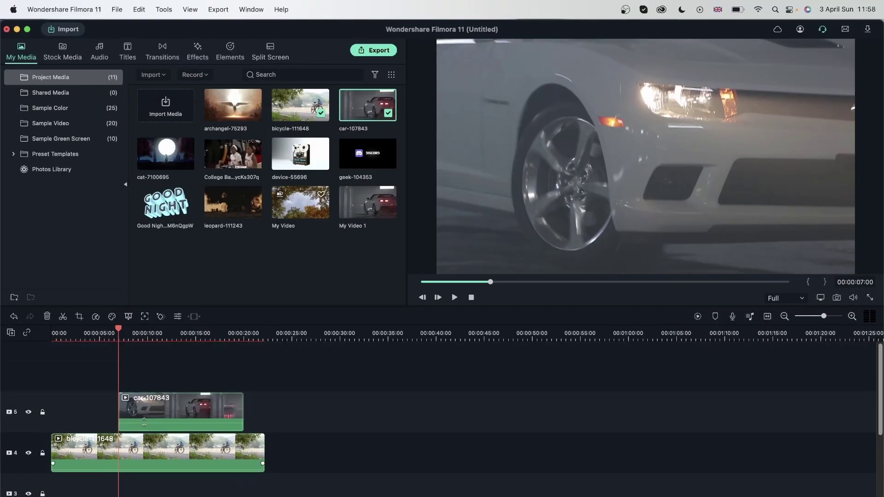
left_click_drag(279, 330, 346, 372)
Delete all the bicycle and car clips from video tracks 2 and 4
scroll(513, 438, "up", 3)
scroll(443, 429, "down", 2)
left_click_drag(512, 368, 142, 488)
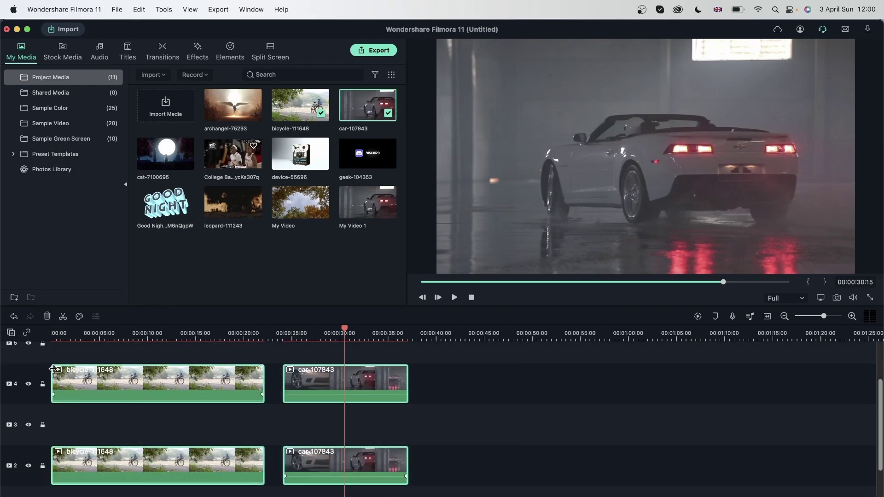
left_click(47, 316)
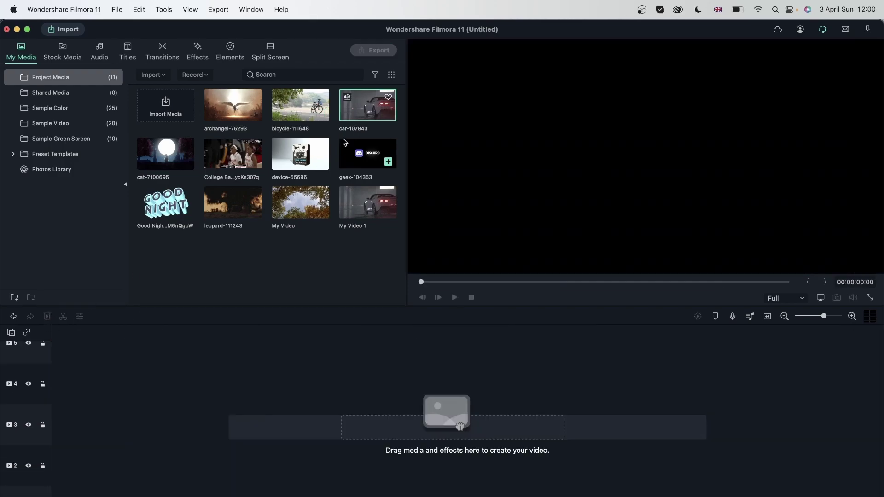
Run Scene Detection on My Video 1 and add all the detected scenes to the timeline
right_click(347, 212)
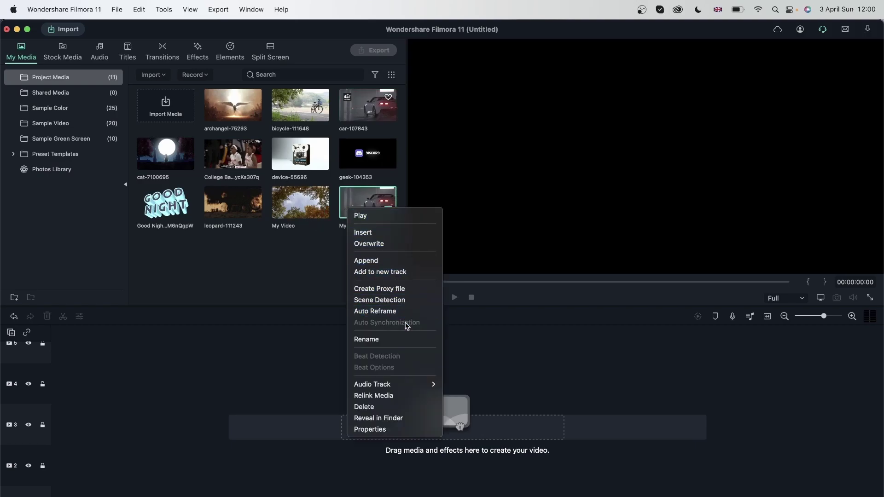
left_click(406, 300)
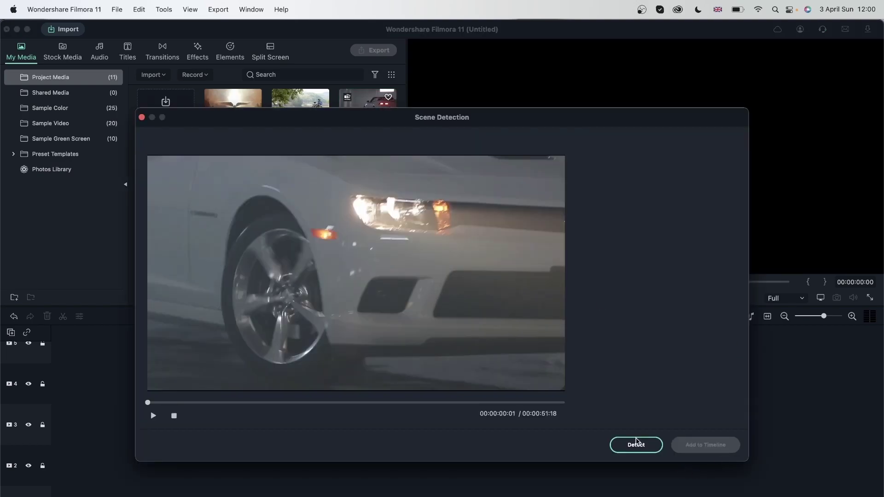
left_click(639, 445)
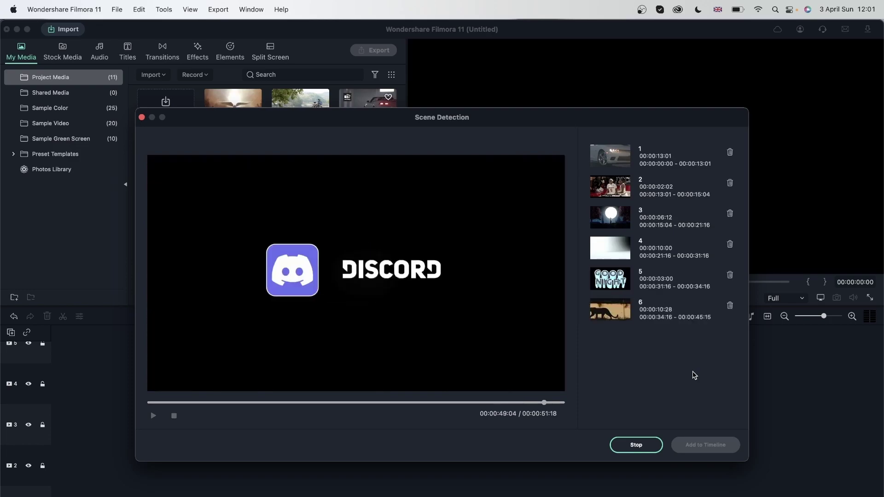
left_click(709, 446)
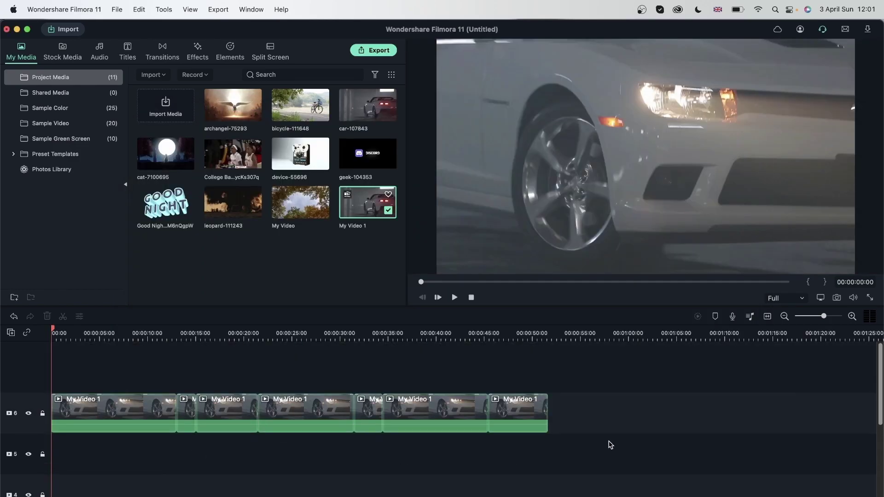
Delete the empty video tracks beneath the My Video 1 scene clips so the clips move down to video track 1
scroll(119, 451, "down", 2)
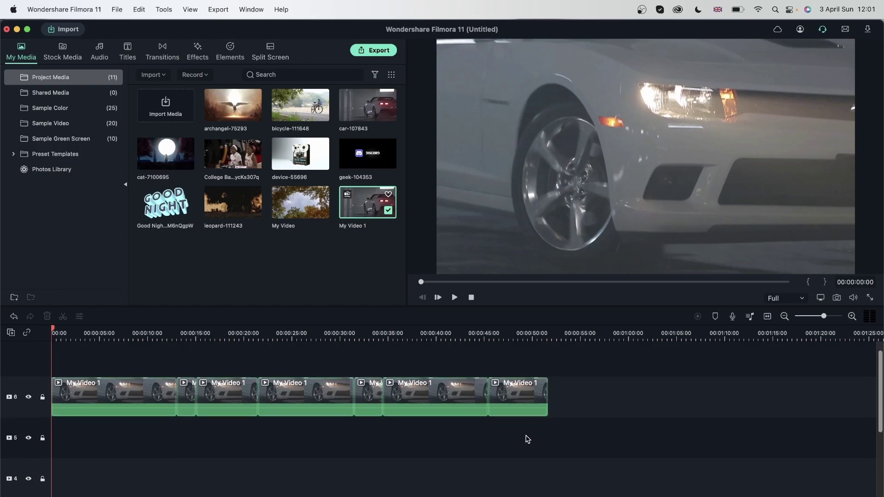
scroll(538, 440, "down", 1)
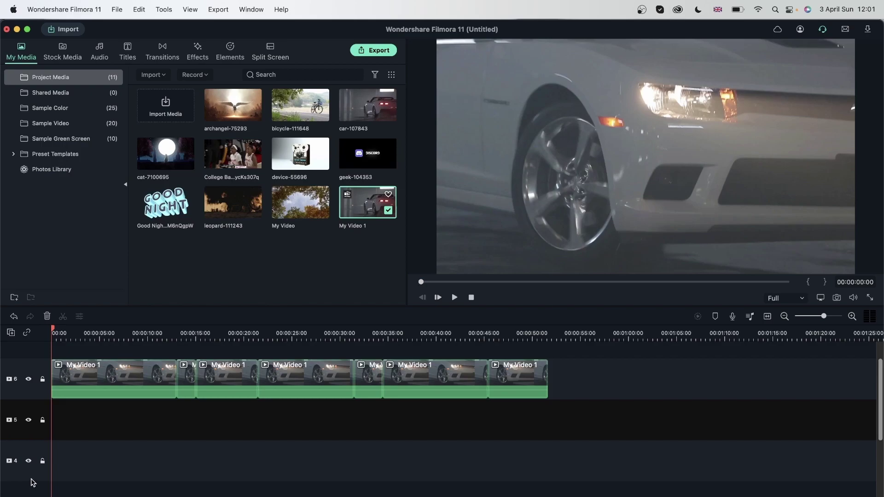
scroll(176, 473, "down", 4)
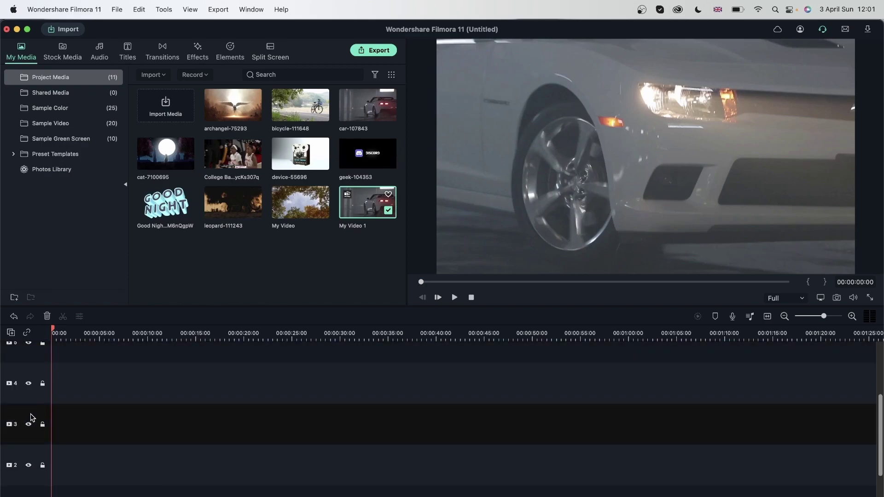
left_click(47, 316)
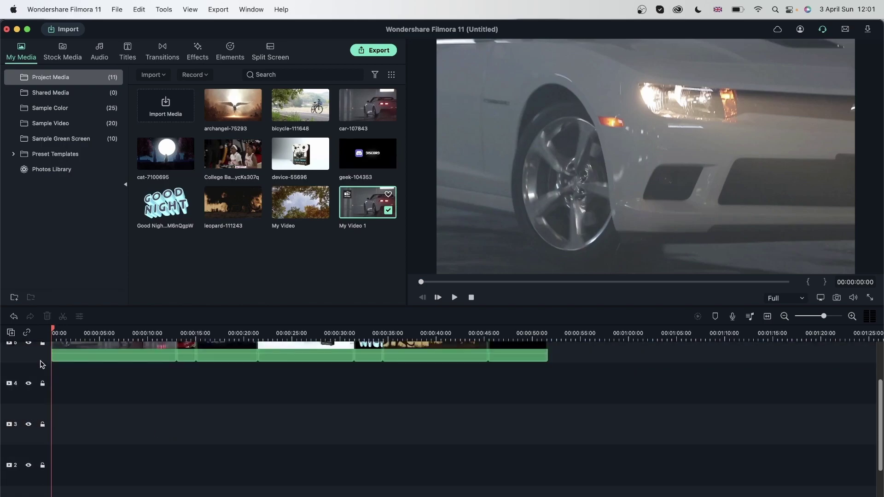
left_click(24, 432)
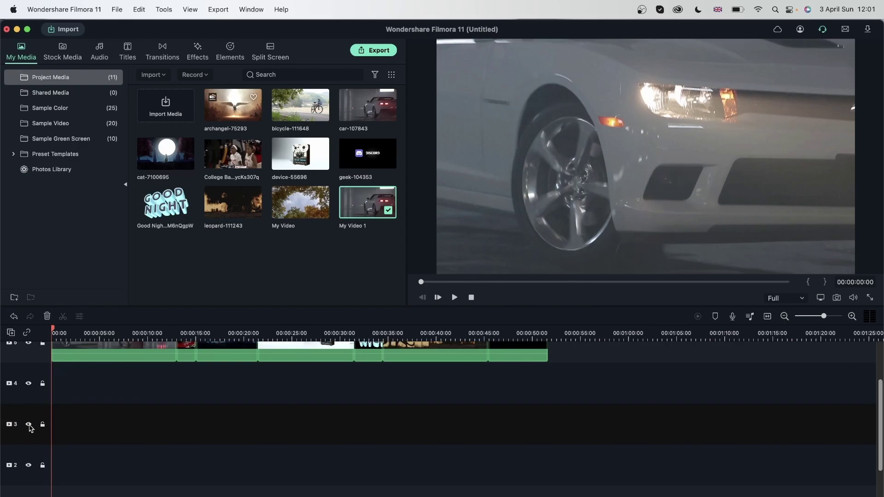
key("Delete")
left_click(29, 433)
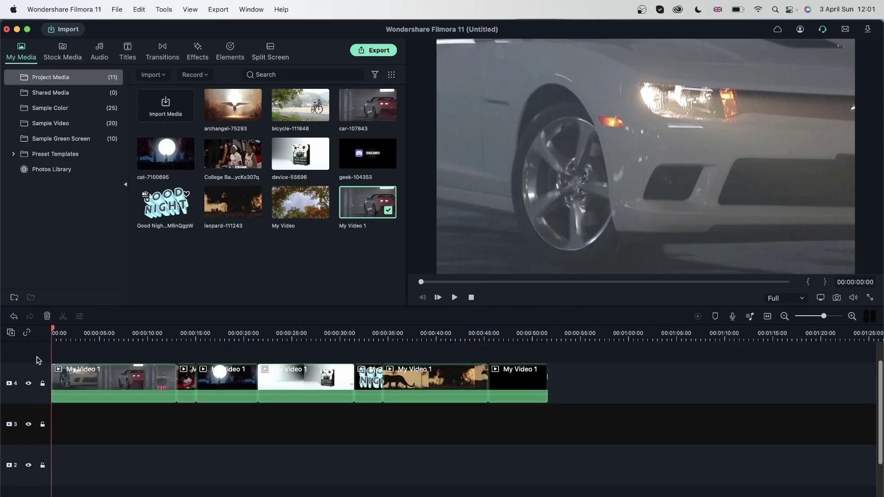
left_click(47, 317)
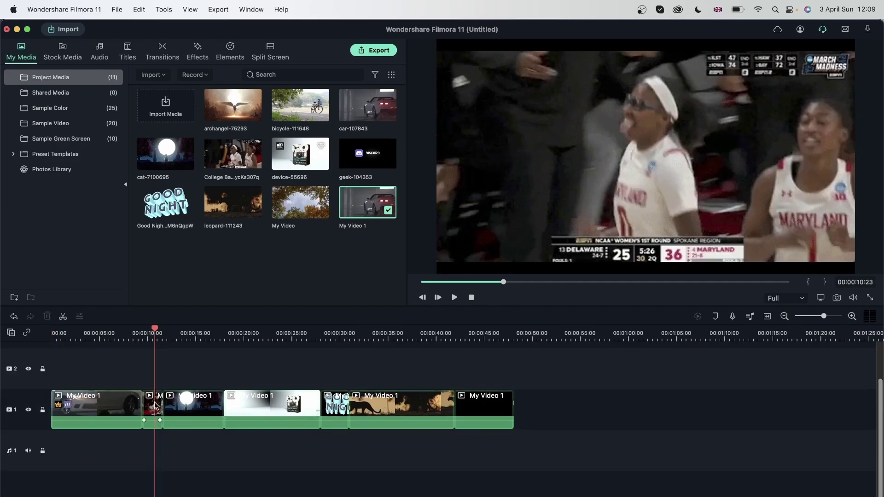
Apply Pan and Zoom to the basketball clip, with a 1814 x 1020 start frame and the 960 x 540 end frame shifted up-left, and preview it
left_click(155, 410)
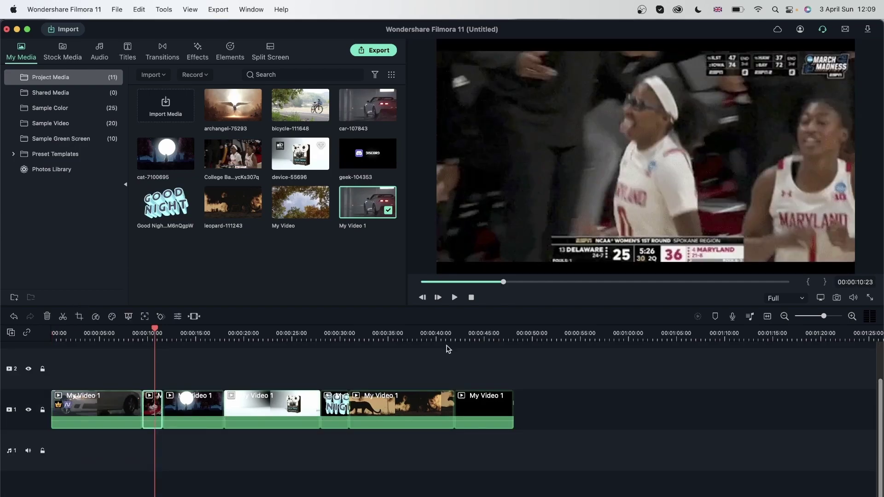
mouse_move(155, 328)
left_mouse_down()
mouse_move(142, 328)
mouse_move(154, 329)
left_mouse_up()
left_click(153, 406)
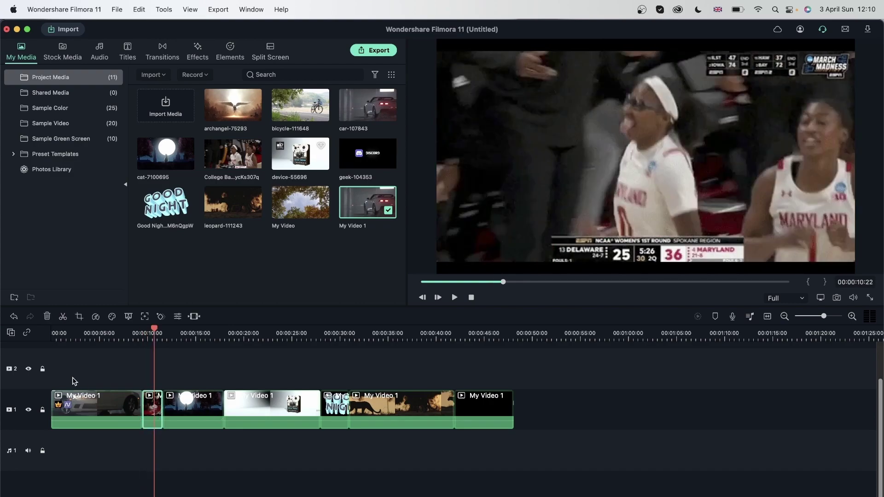
left_click(79, 316)
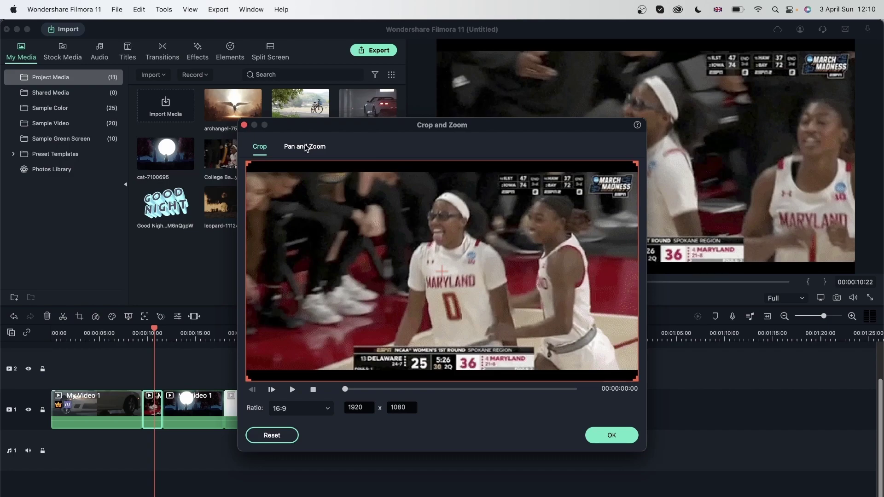
left_click(306, 147)
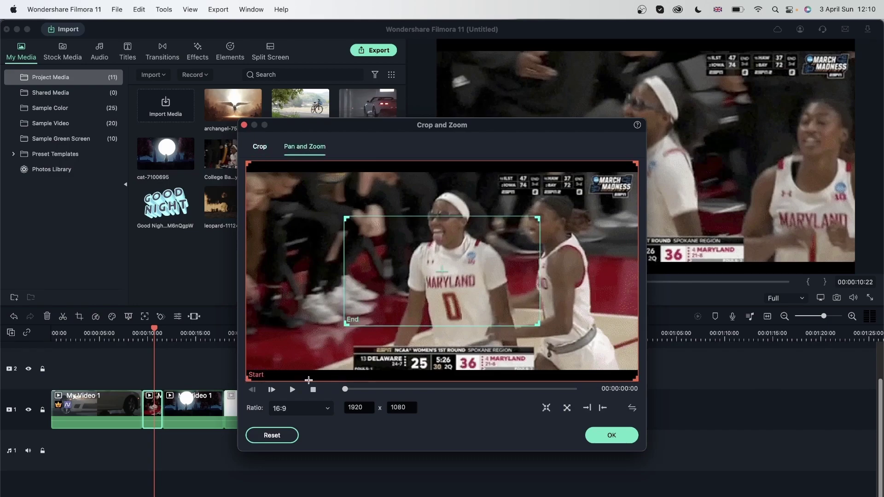
left_click_drag(248, 379, 268, 368)
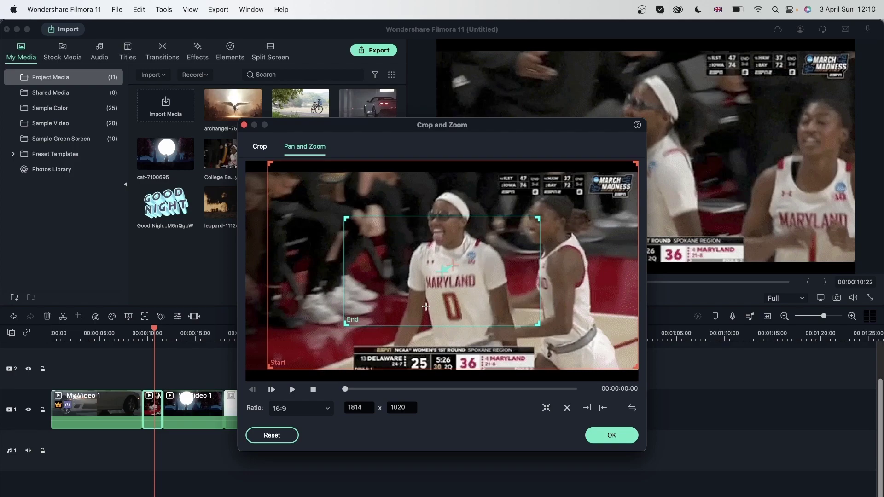
left_click_drag(443, 270, 416, 242)
left_click_drag(402, 393, 575, 388)
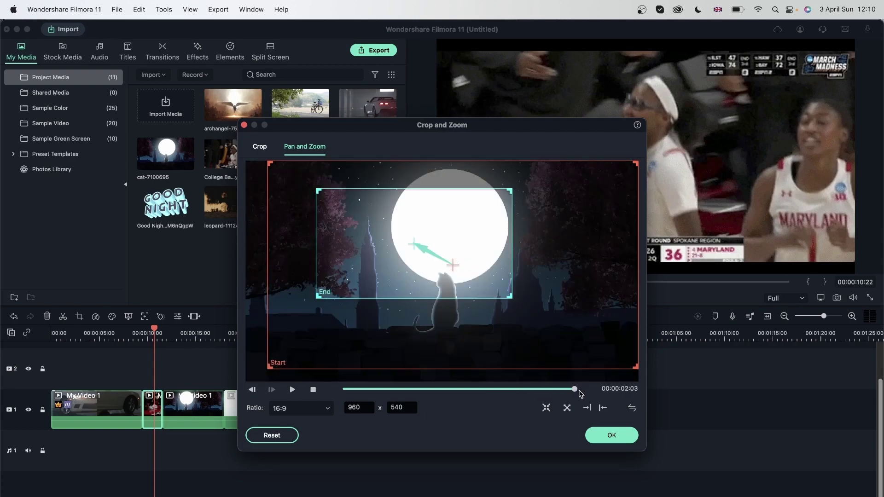
left_click(597, 436)
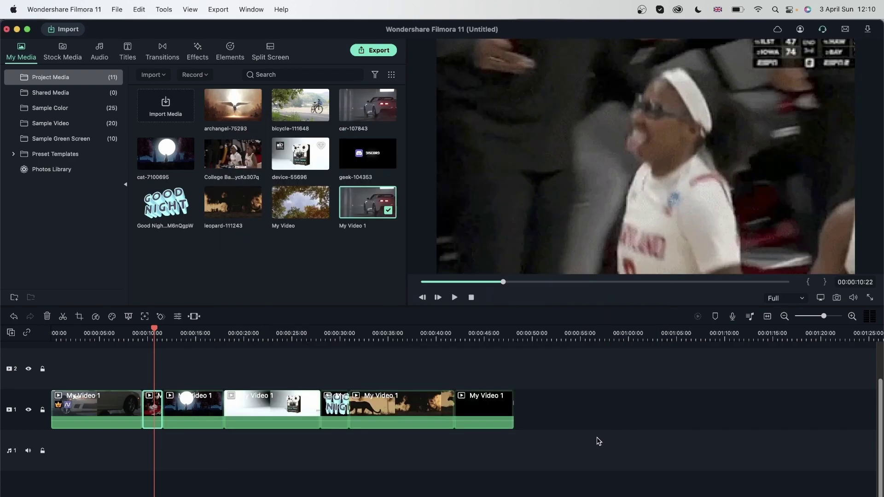
left_click(133, 334)
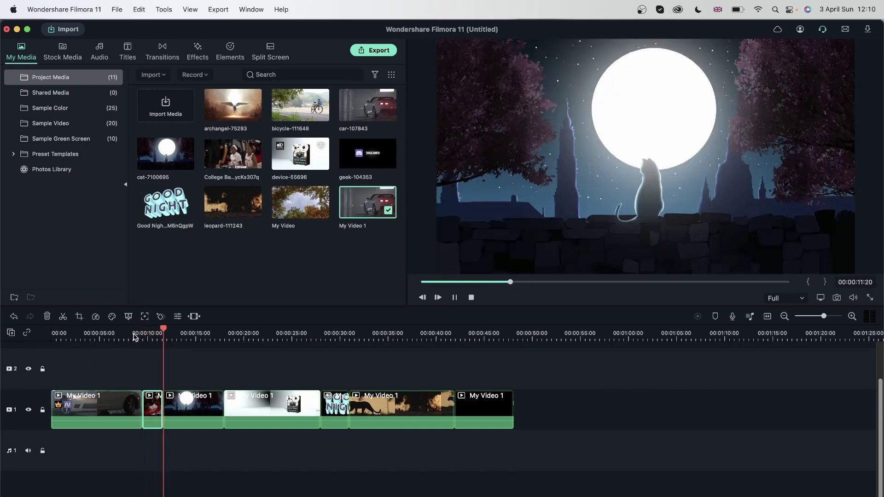
left_click(154, 379)
Enlarge the tape recorder clip slightly by raising its Transform scale above 100%
left_click_drag(175, 330, 262, 387)
left_click(283, 407)
left_click(178, 317)
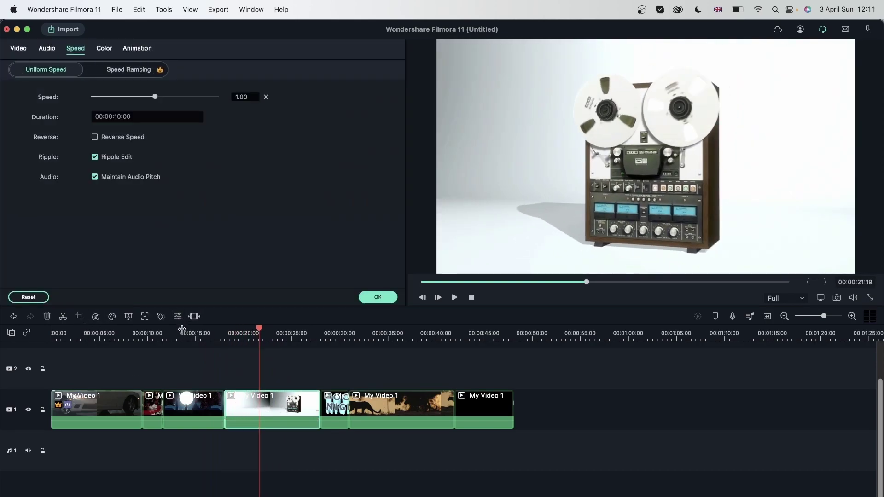
left_click(19, 50)
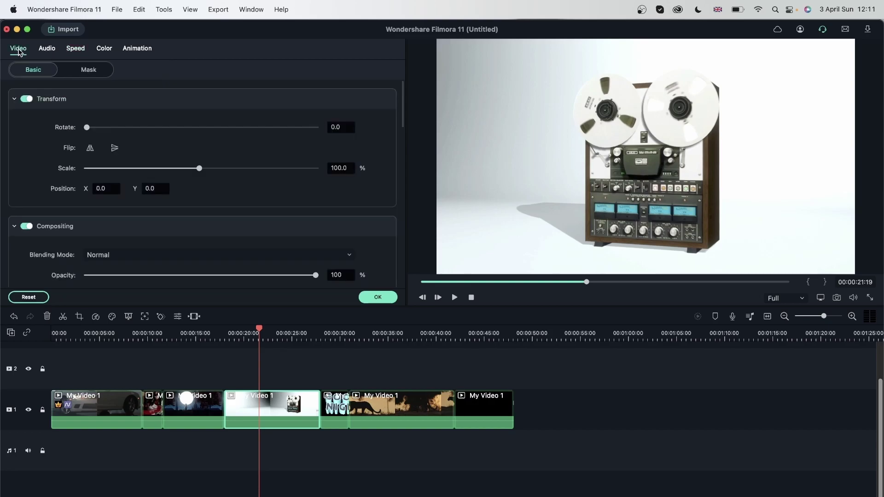
left_click_drag(199, 168, 207, 168)
Shrink the Good Night clip to a scale of 55.5%
left_click(258, 328)
left_click_drag(260, 330, 330, 367)
left_click(339, 407)
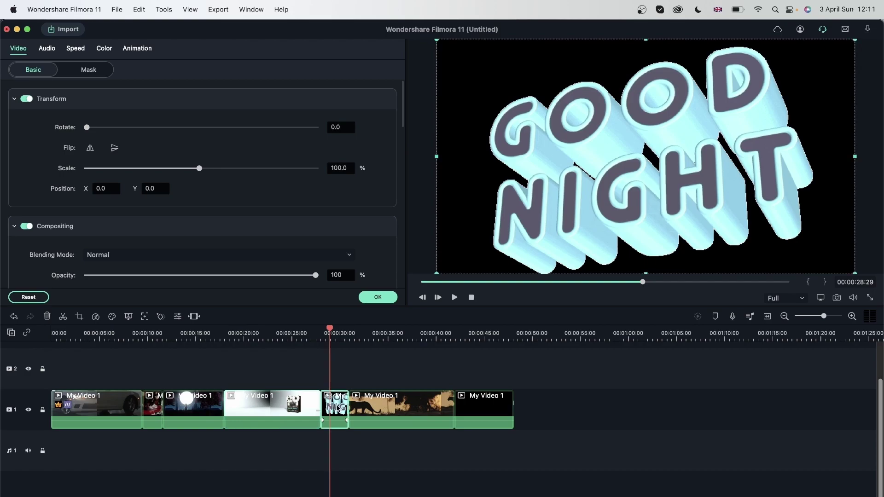
left_click_drag(199, 168, 147, 200)
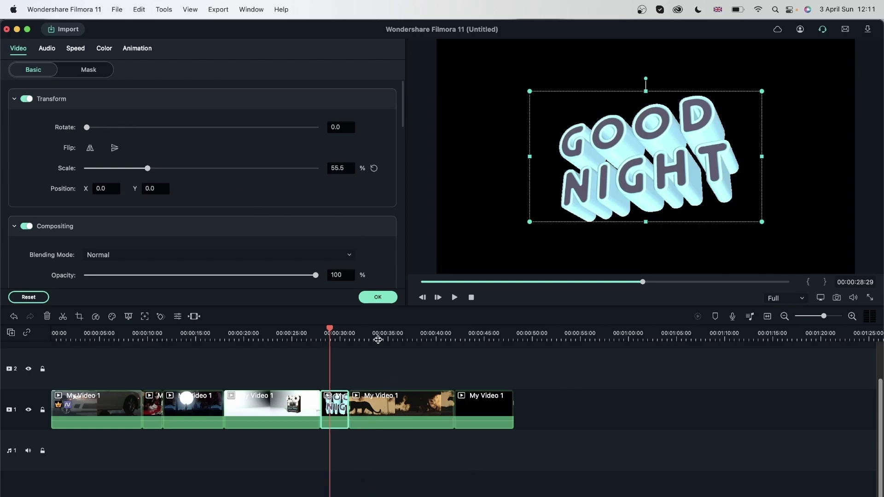
Turn on Auto Enhance for the leopard clip, raise its amount above 50, and apply the settings
left_click(378, 339)
left_click(406, 399)
scroll(129, 237, "down", 15)
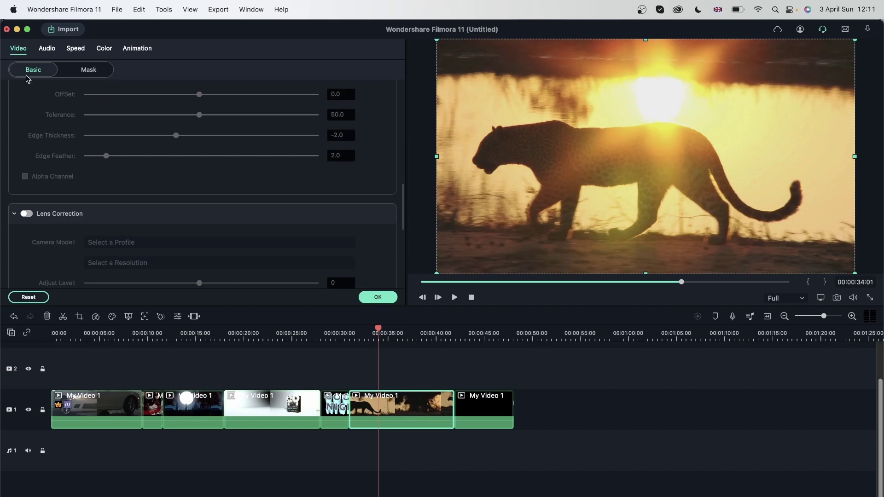
scroll(110, 186, "down", 8)
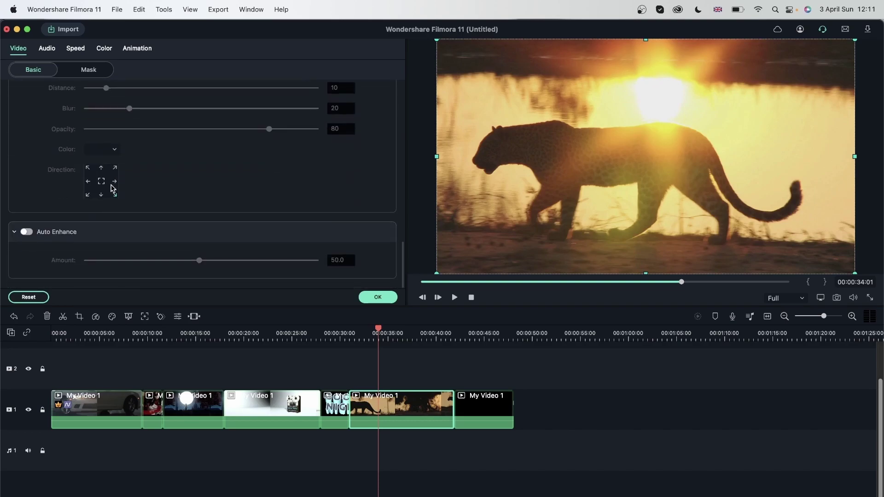
left_click(26, 232)
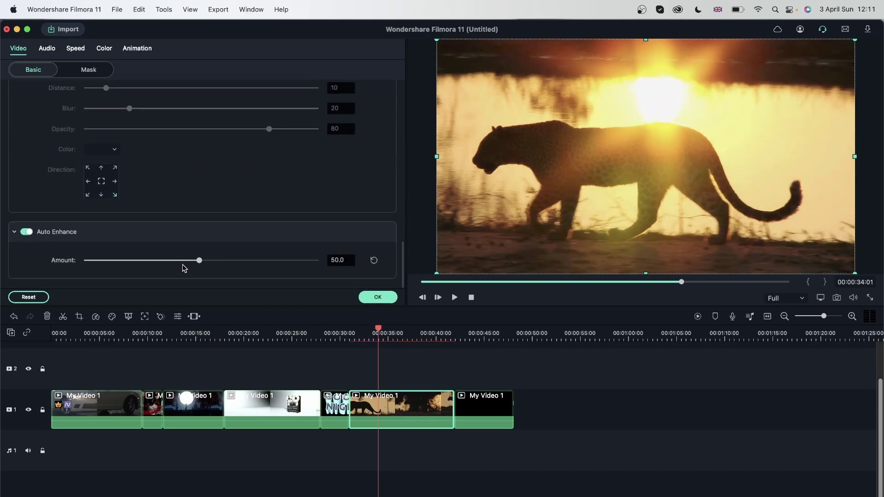
left_click_drag(201, 261, 241, 265)
left_click(377, 298)
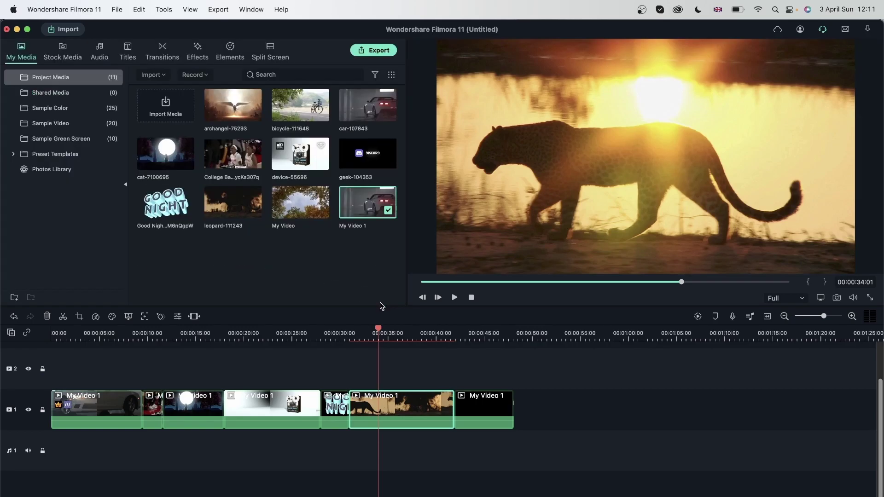
Crop the Discord clip to a 1282 x 721 frame at 16:9, positioned around the logo and title
left_click(463, 335)
mouse_move(463, 330)
left_mouse_down()
mouse_move(513, 332)
mouse_move(476, 331)
left_mouse_up()
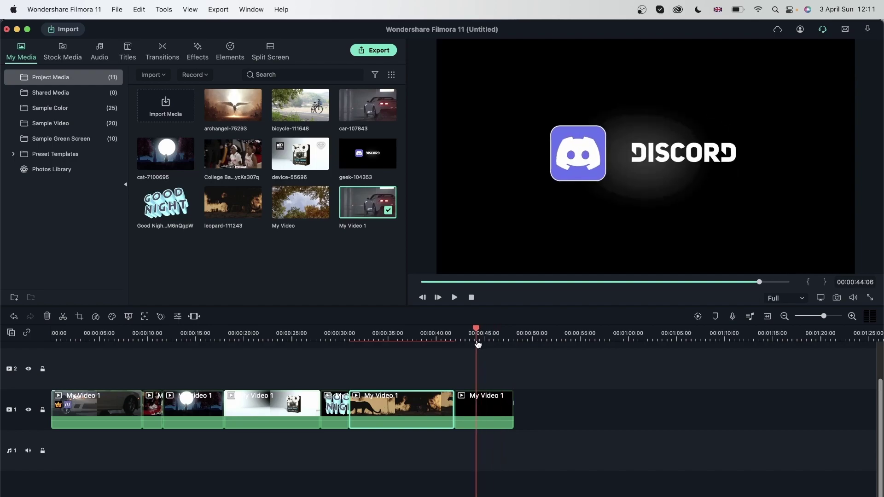
left_click(489, 405)
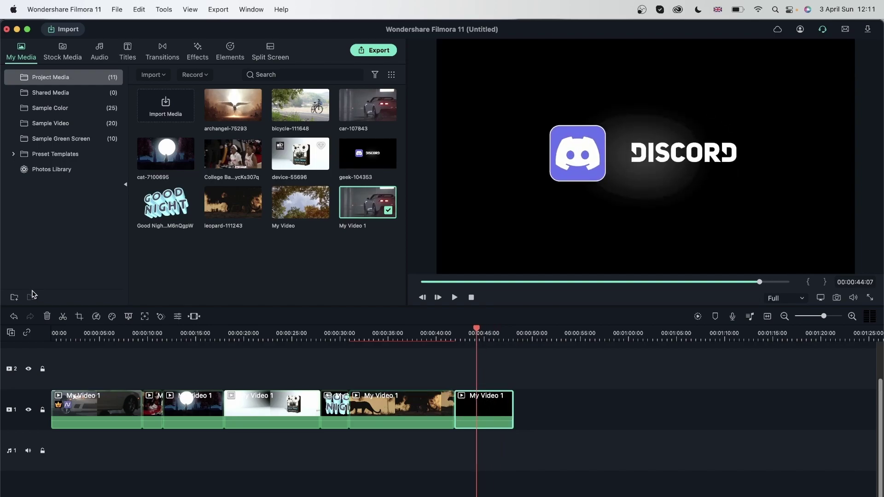
left_click(79, 316)
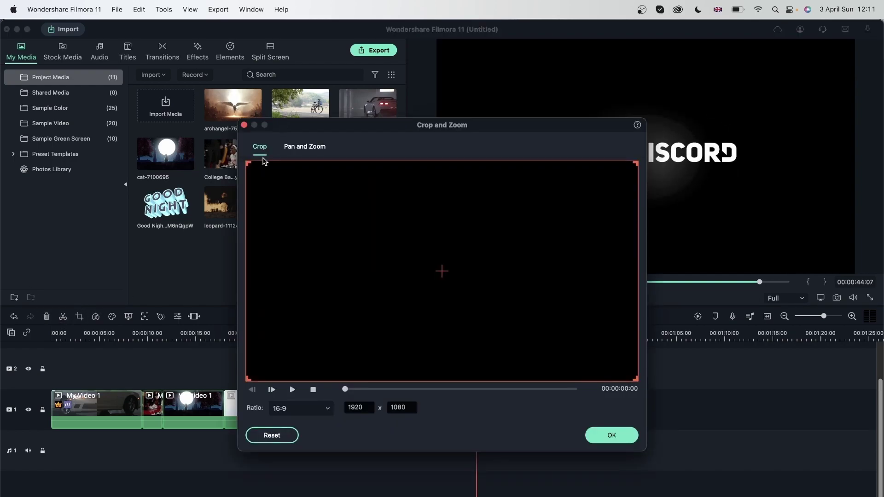
left_click(436, 389)
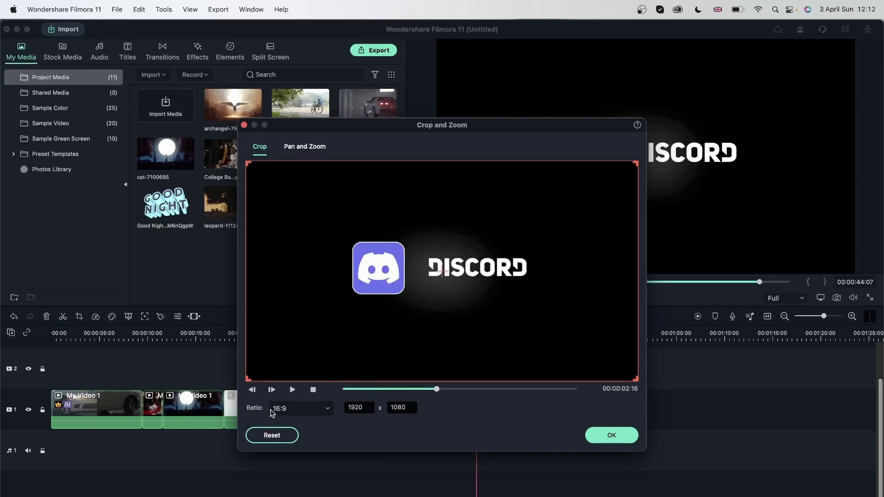
left_click_drag(249, 384, 379, 310)
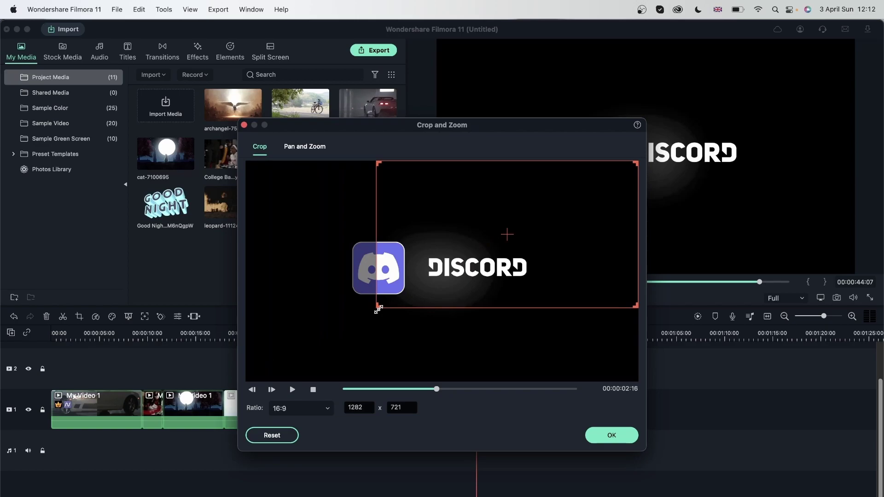
left_click_drag(513, 229, 441, 262)
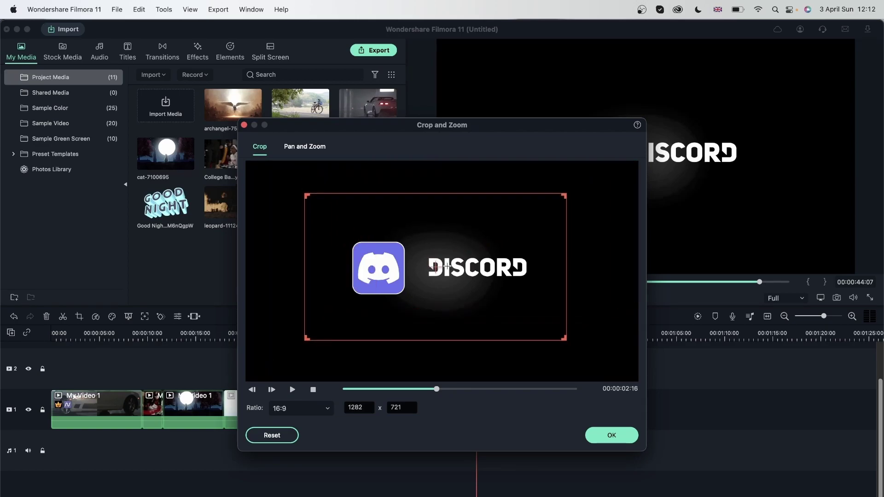
left_click(612, 437)
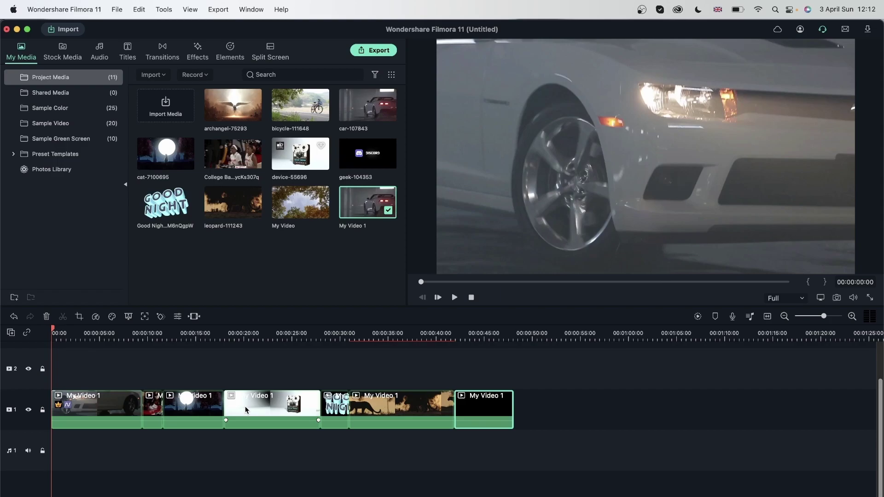
Play the end of the car clip through its cut into the basketball clip
left_click(114, 331)
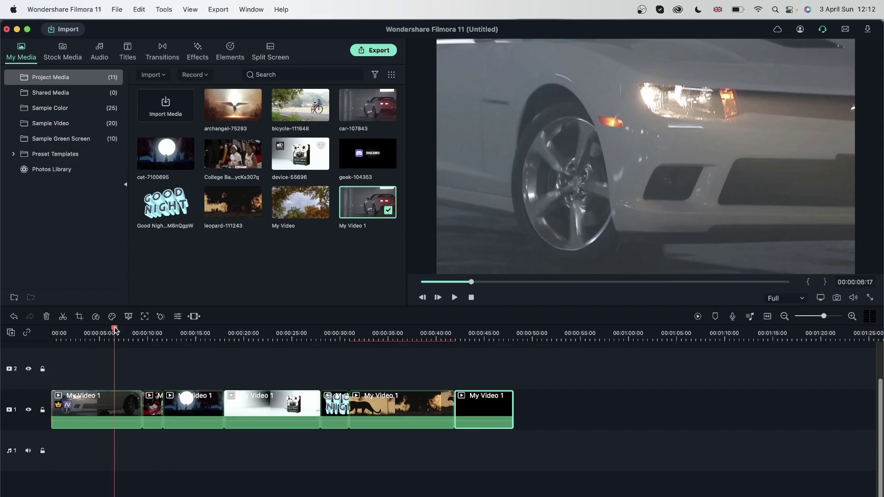
left_click(130, 332)
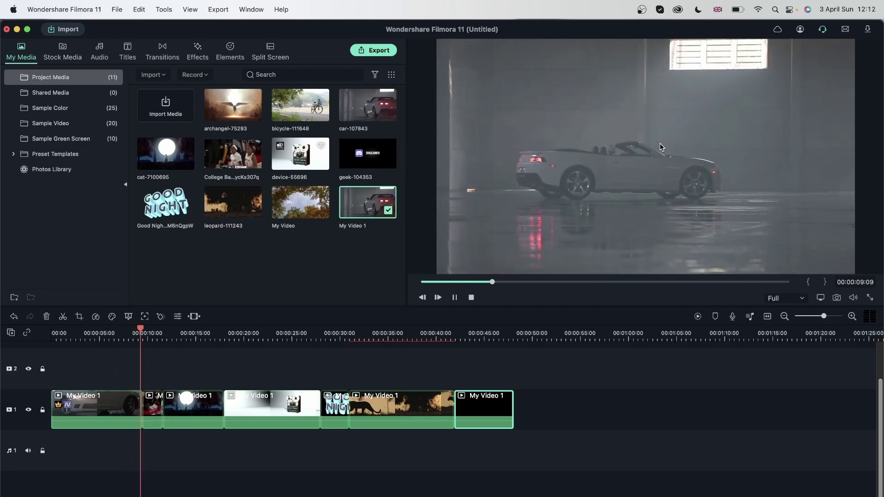
key("space")
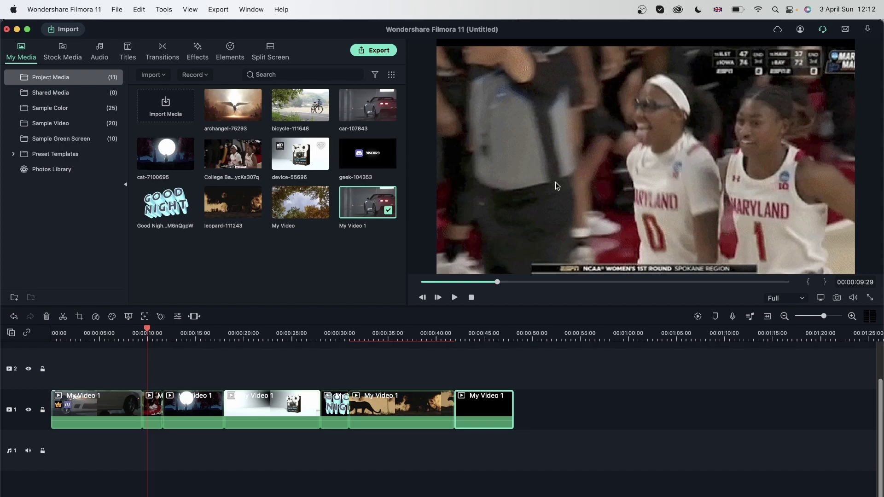
Preview the basketball, cat, tape recorder, Good Night, leopard and Discord clips at successive points along the timeline
left_click(59, 332)
left_click(155, 332)
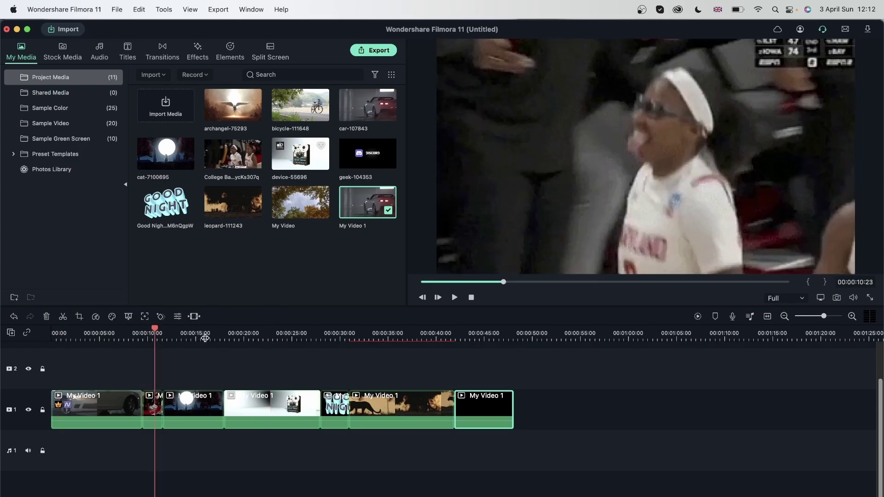
left_click(204, 339)
left_click(284, 333)
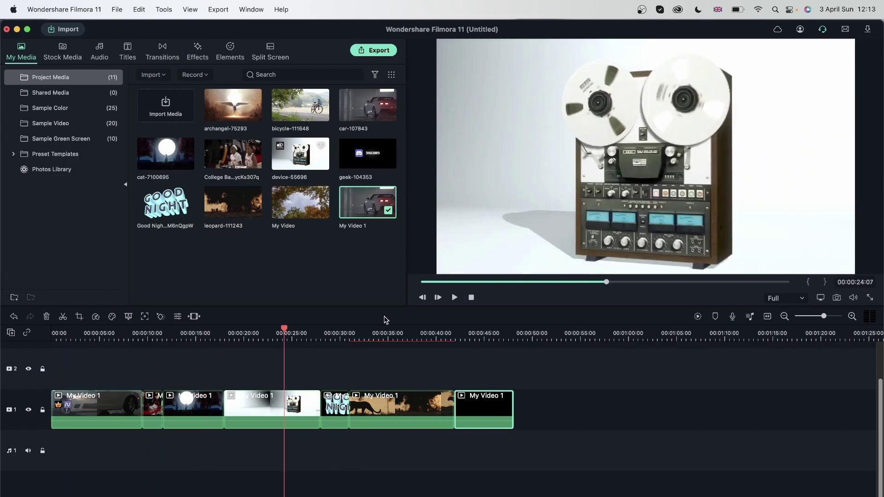
left_click(332, 337)
left_click(392, 336)
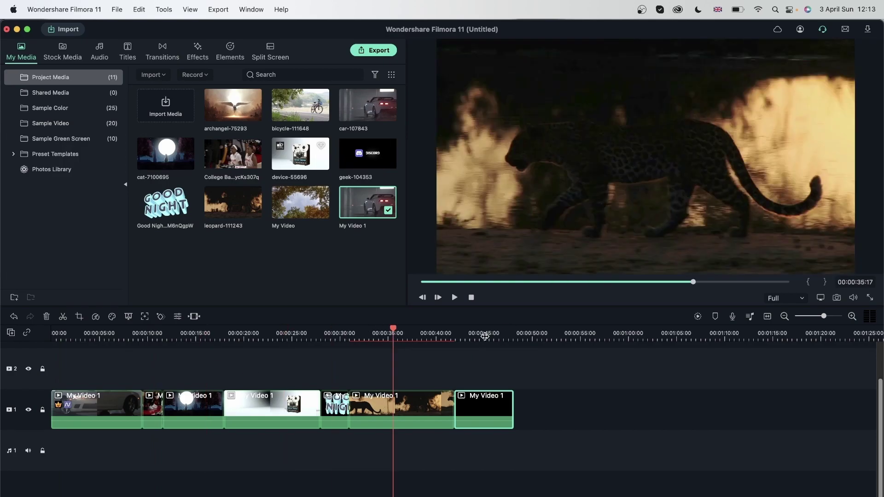
left_click(484, 337)
left_click(589, 437)
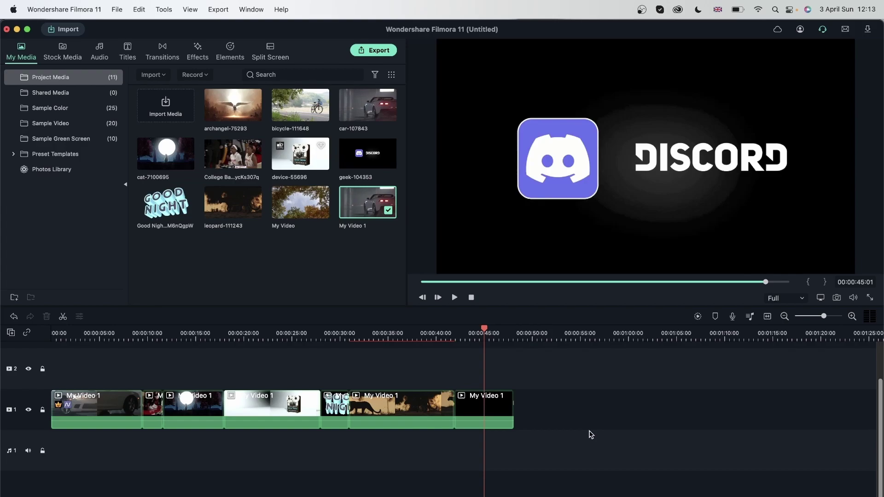
left_click(138, 332)
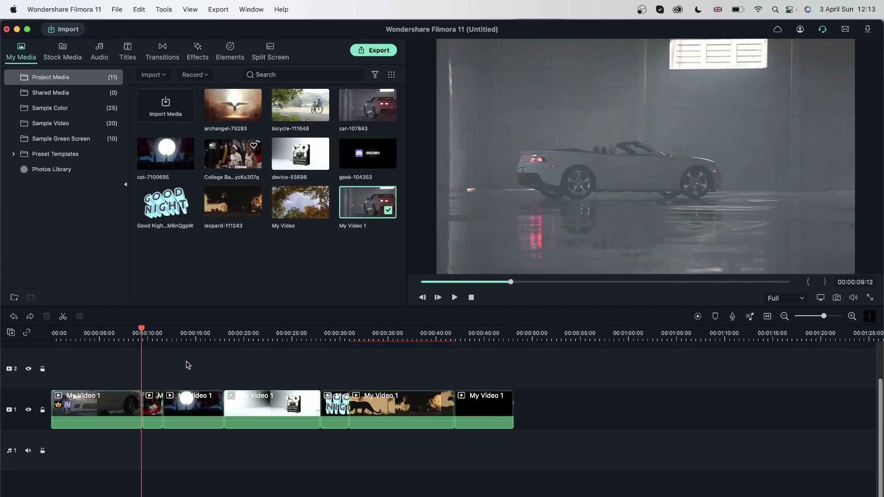
left_click(188, 331)
Try preparing the car clip for export on its own by deleting all the other clips, and restore the deleted clips
left_click_drag(607, 455, 154, 388)
key("Delete")
key("super+e")
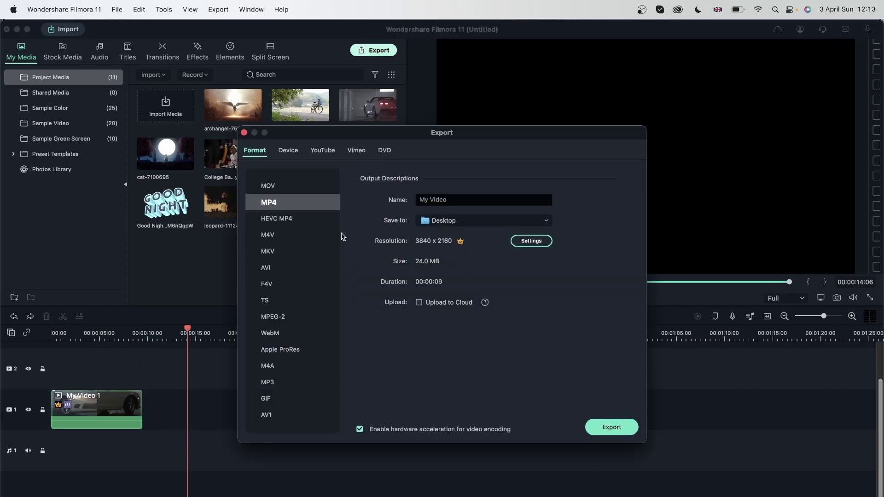
left_click(244, 132)
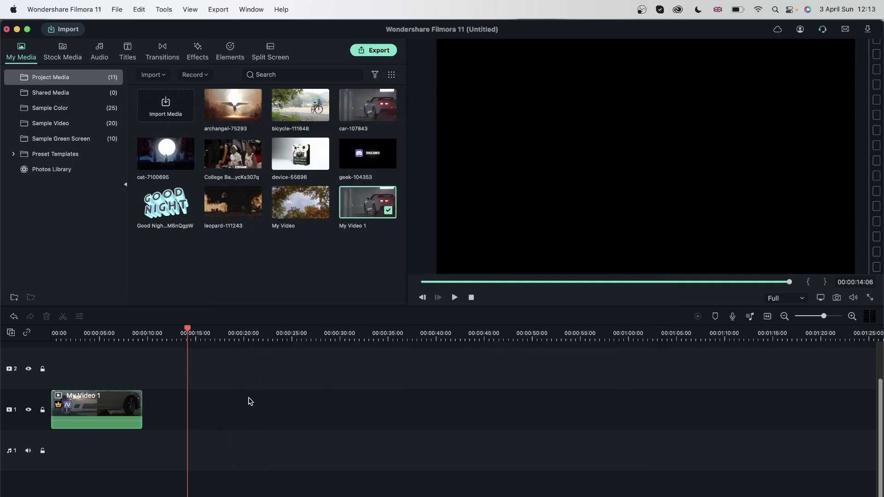
key("super+z")
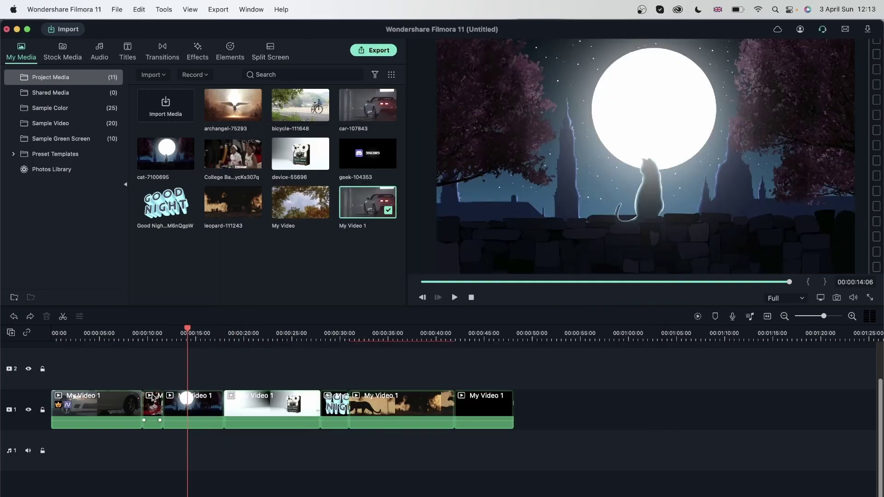
Select the car, basketball, cat and tape recorder clips one by one, and preview the end of the Discord clip
left_click(129, 403)
left_click(158, 397)
left_click(199, 413)
left_click(267, 414)
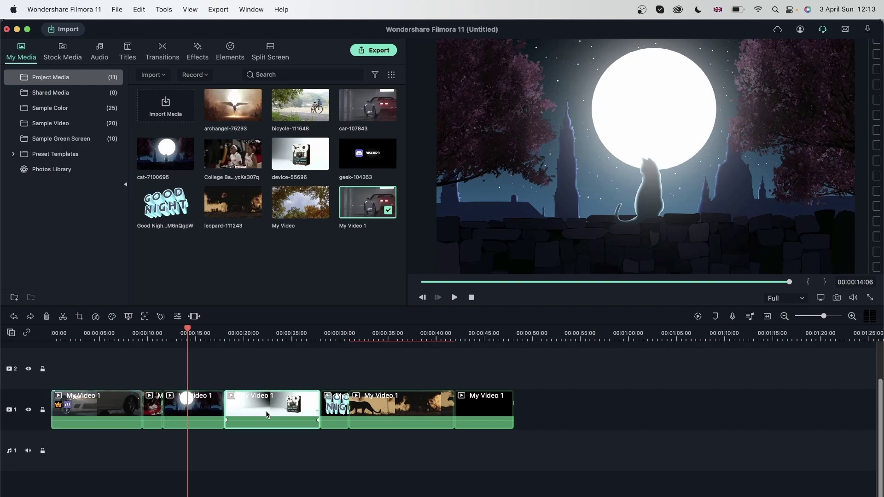
left_click_drag(590, 415, 106, 419)
left_click(504, 375)
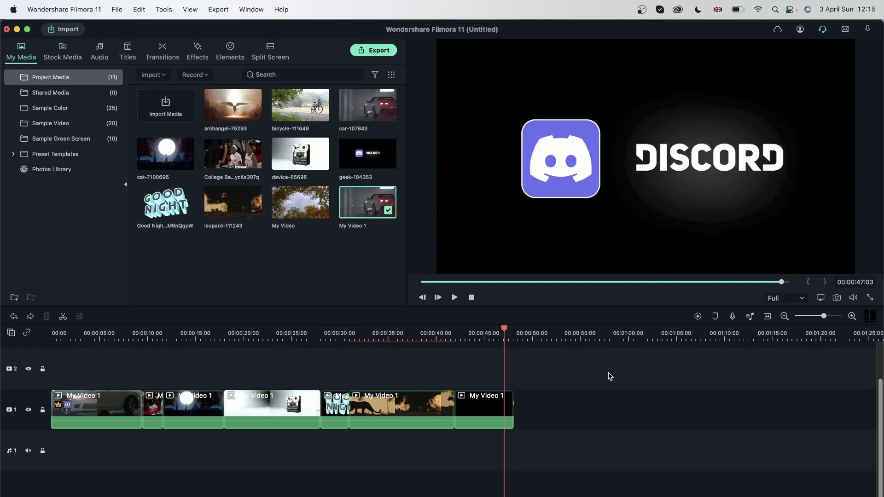